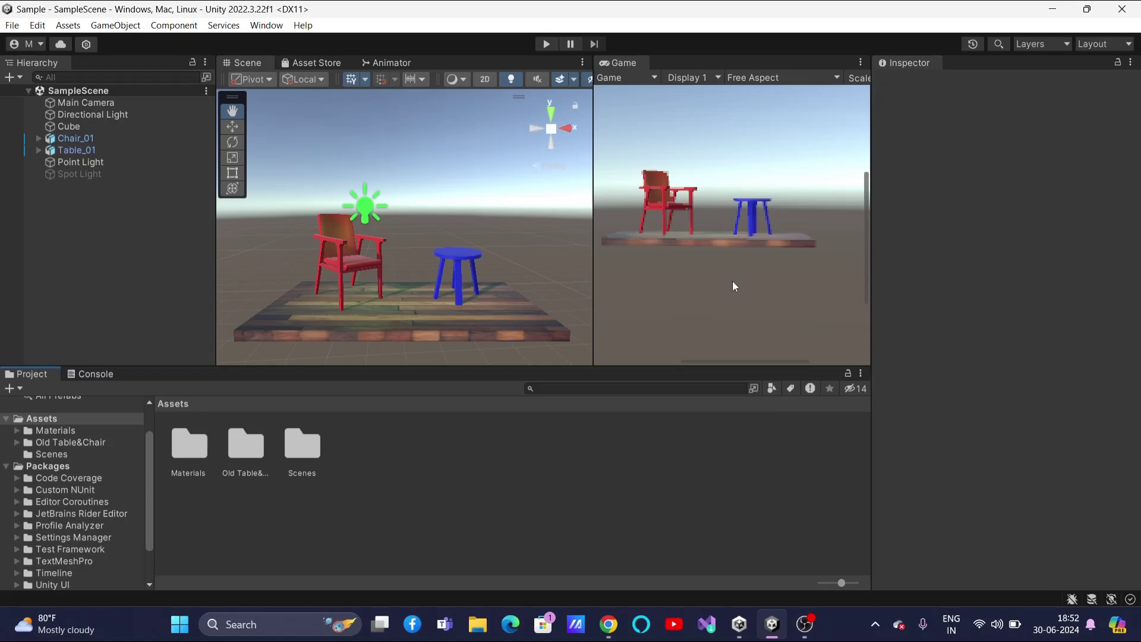
Run the scene in Play mode, widen the Game view slightly, and stop playback
left_click(547, 45)
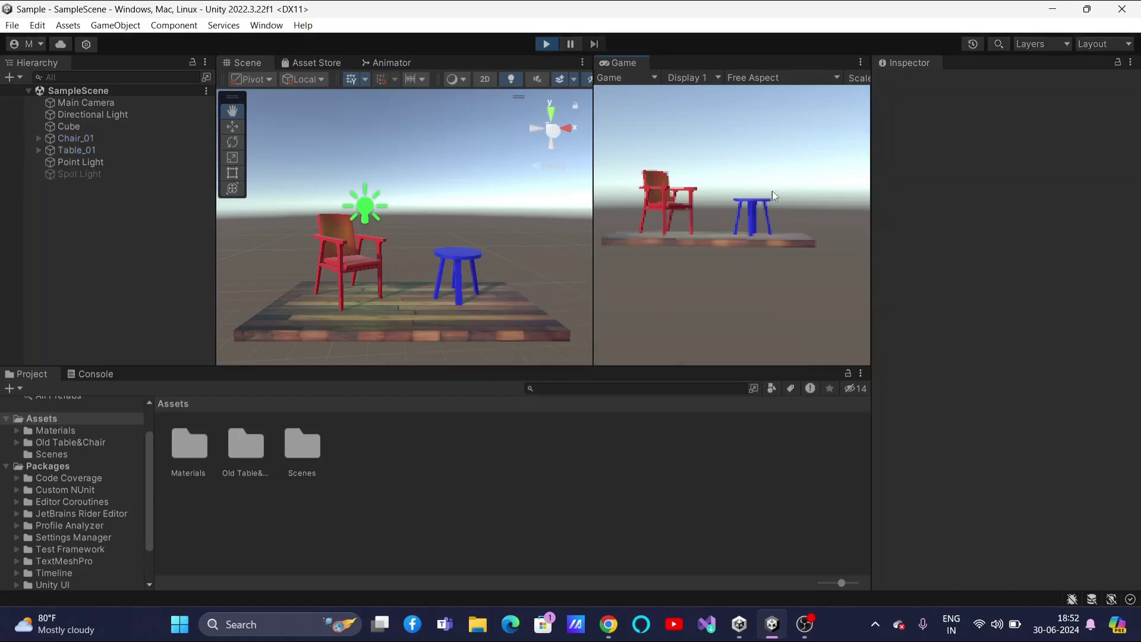
mouse_move(596, 240)
left_mouse_down()
mouse_move(563, 240)
mouse_move(573, 239)
left_mouse_up()
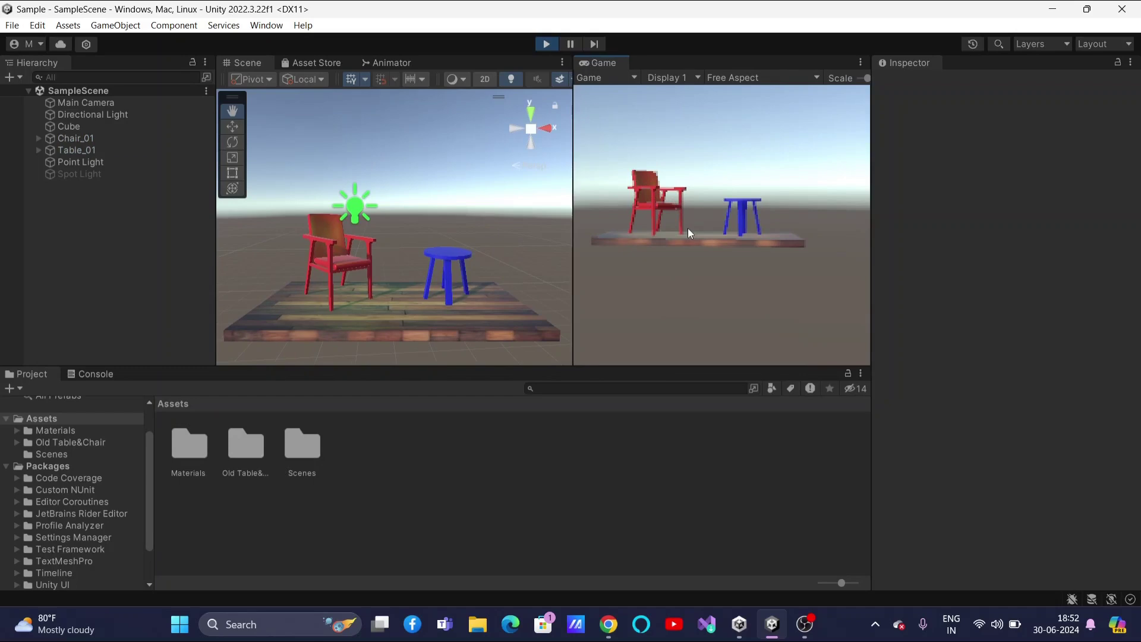
left_click(546, 44)
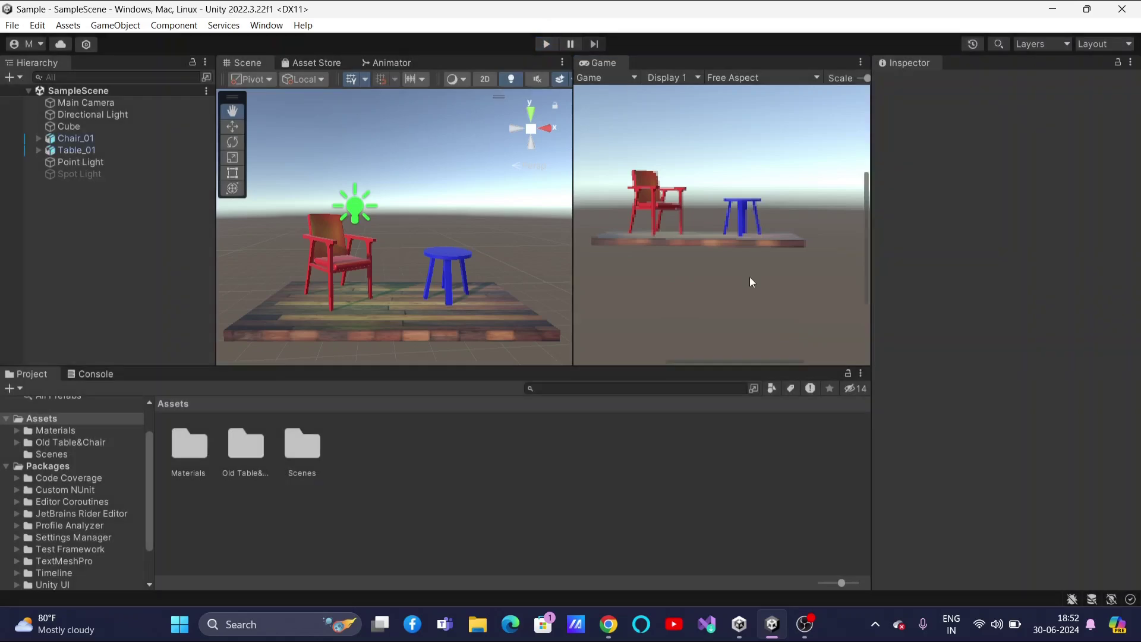
key("alt+Tab")
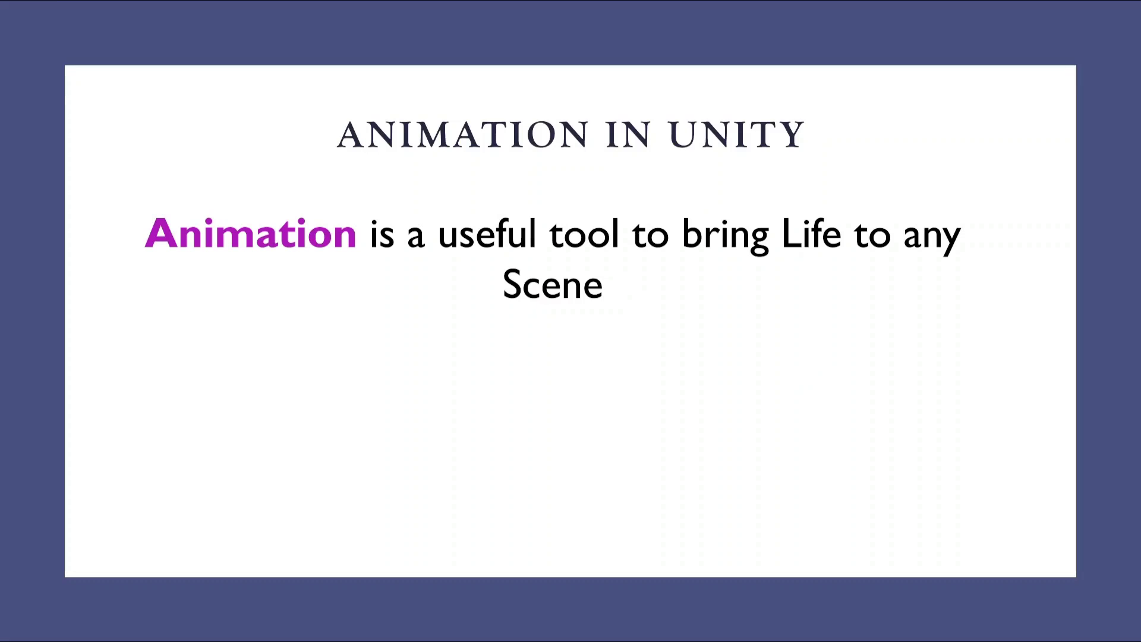
key("Right")
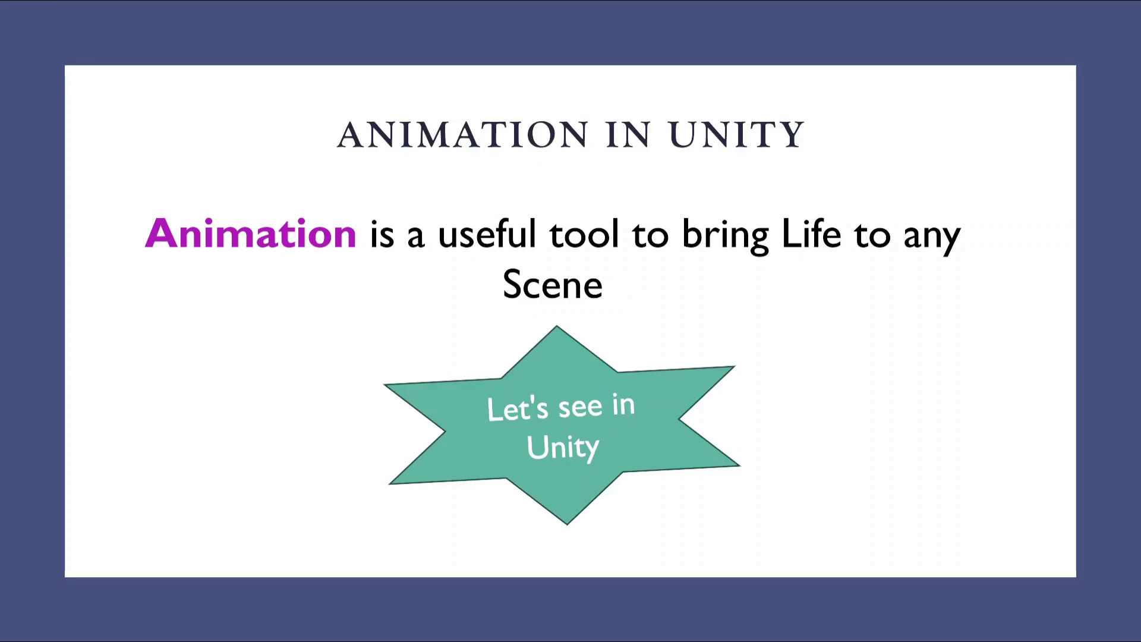
key("alt+Tab")
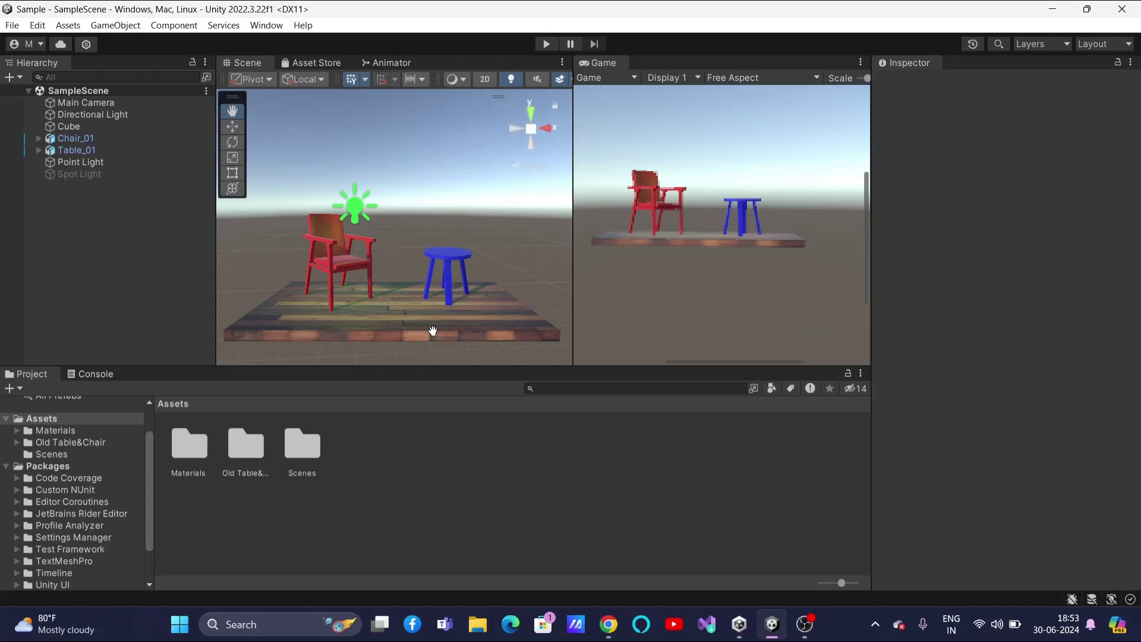
Add a 3D cube to the scene and move it above the blue table to about X 2.93, Y 3.55
left_click(109, 226)
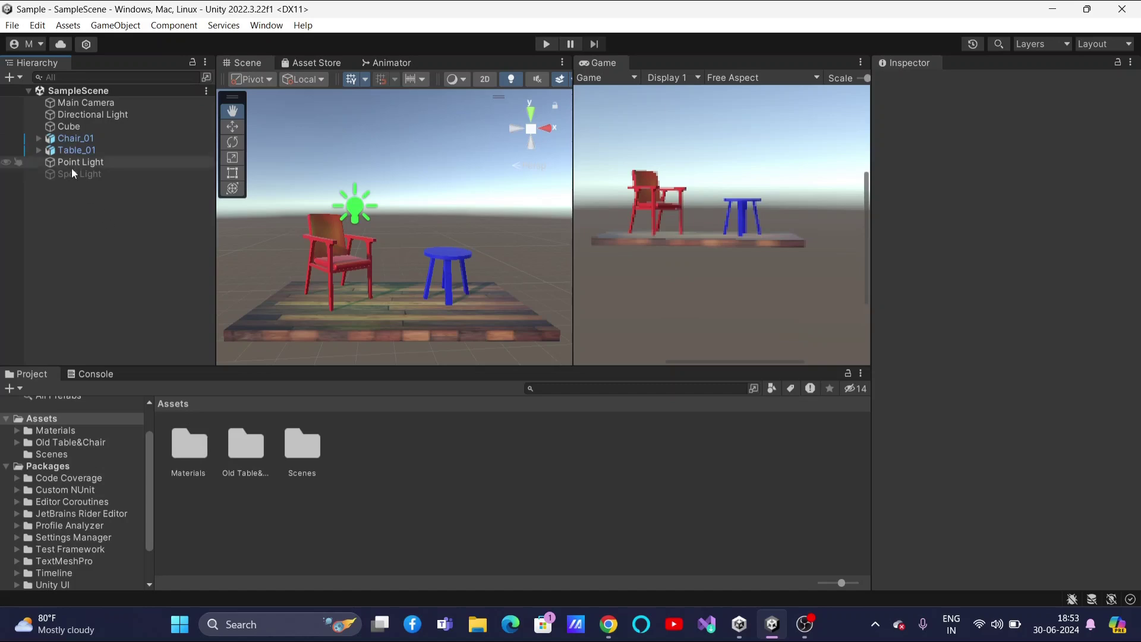
left_click(19, 76)
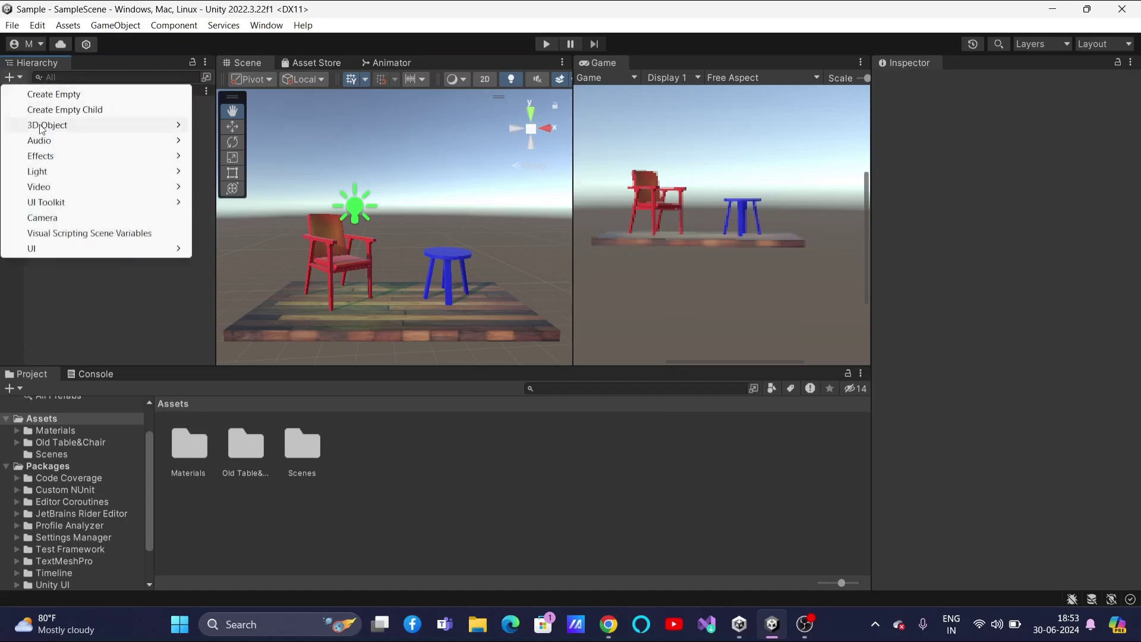
mouse_move(138, 132)
left_click(225, 125)
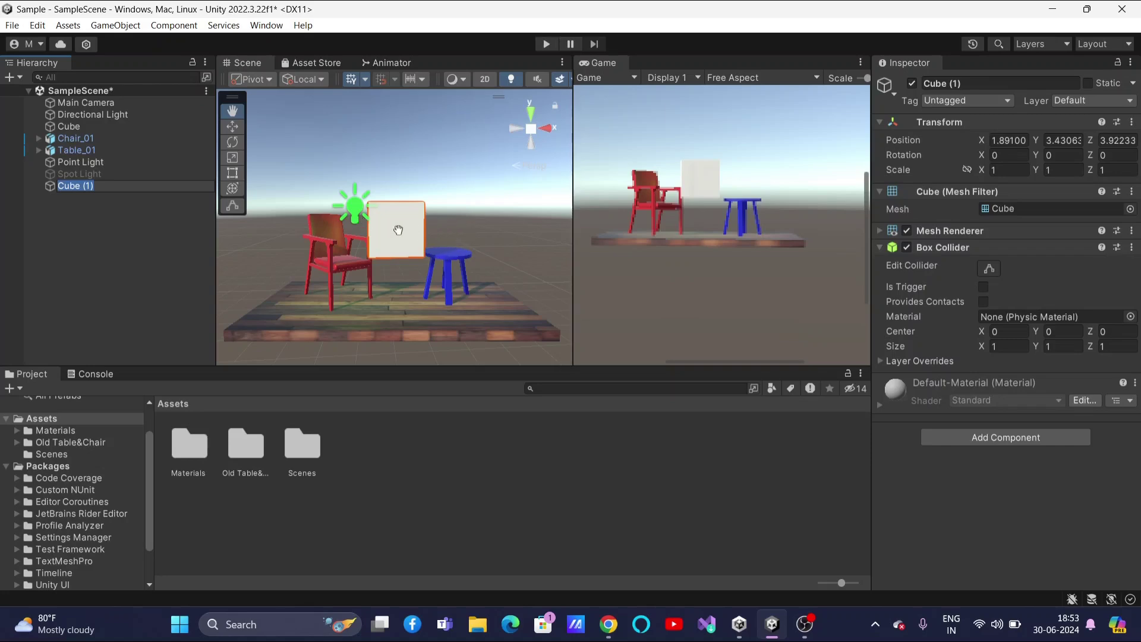
left_click(232, 126)
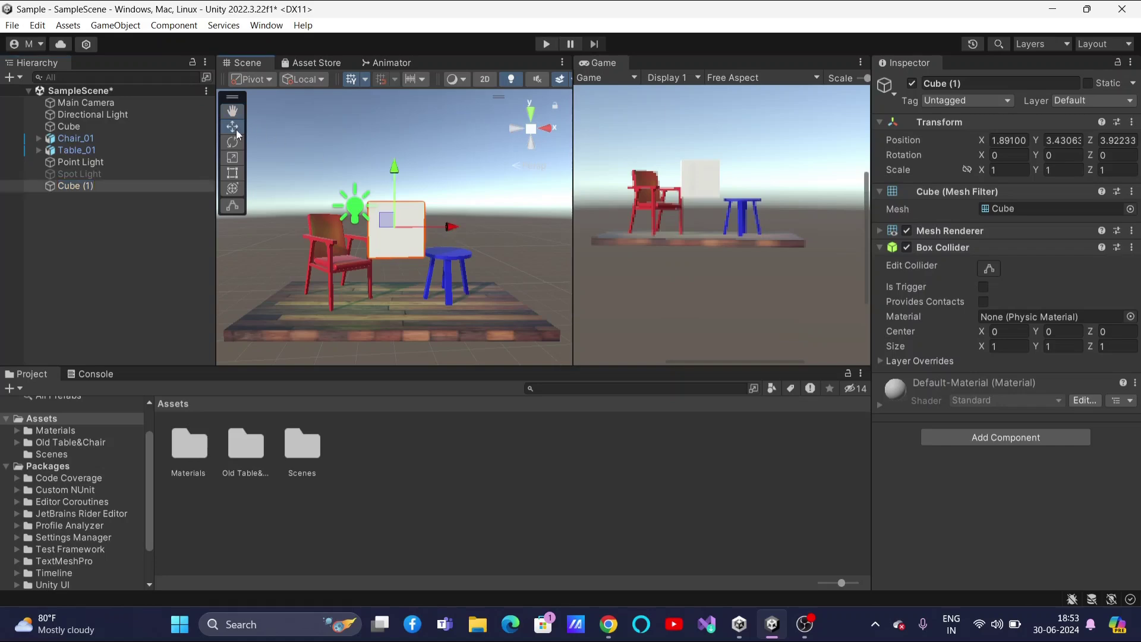
left_click_drag(389, 222, 442, 215)
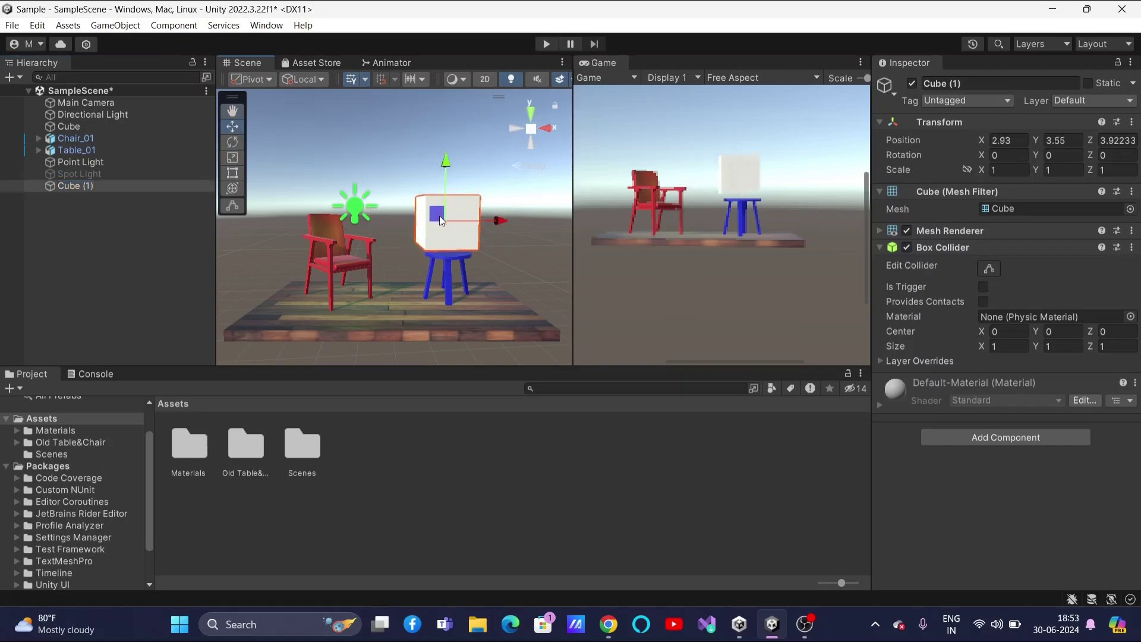
Scale the new cube to about 0.62 × 0.72 × 1.01 and move it closer to the tabletop at about X 3.02, Y 3.43
left_click(232, 157)
left_click_drag(451, 156, 450, 169)
left_click_drag(502, 221, 483, 226)
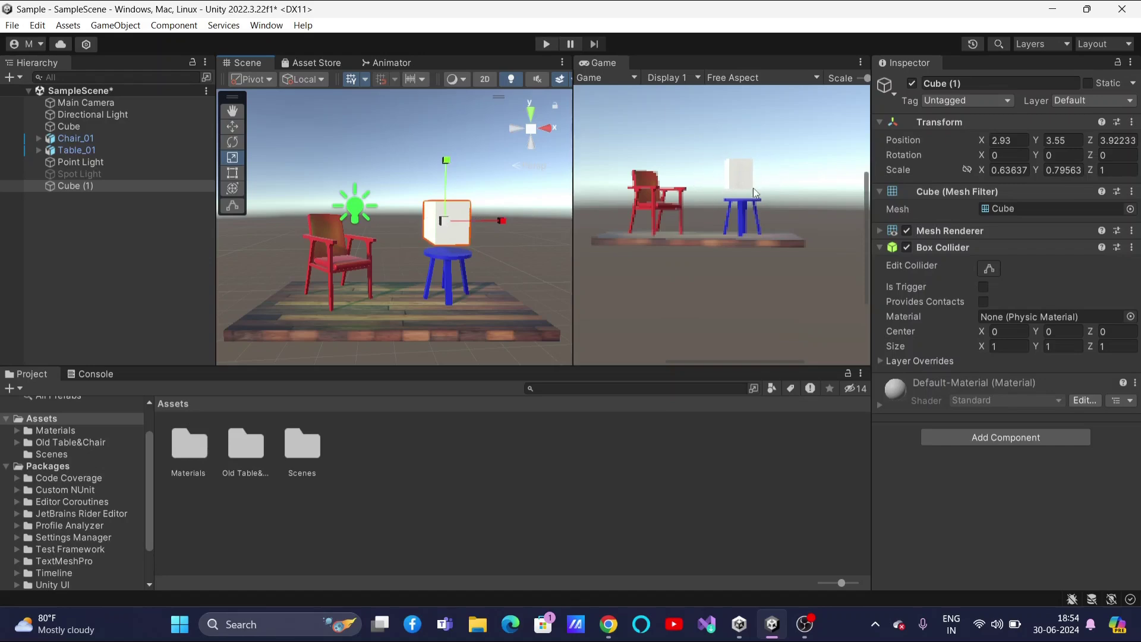
left_click_drag(447, 221, 505, 227)
left_click(233, 126)
left_click(232, 157)
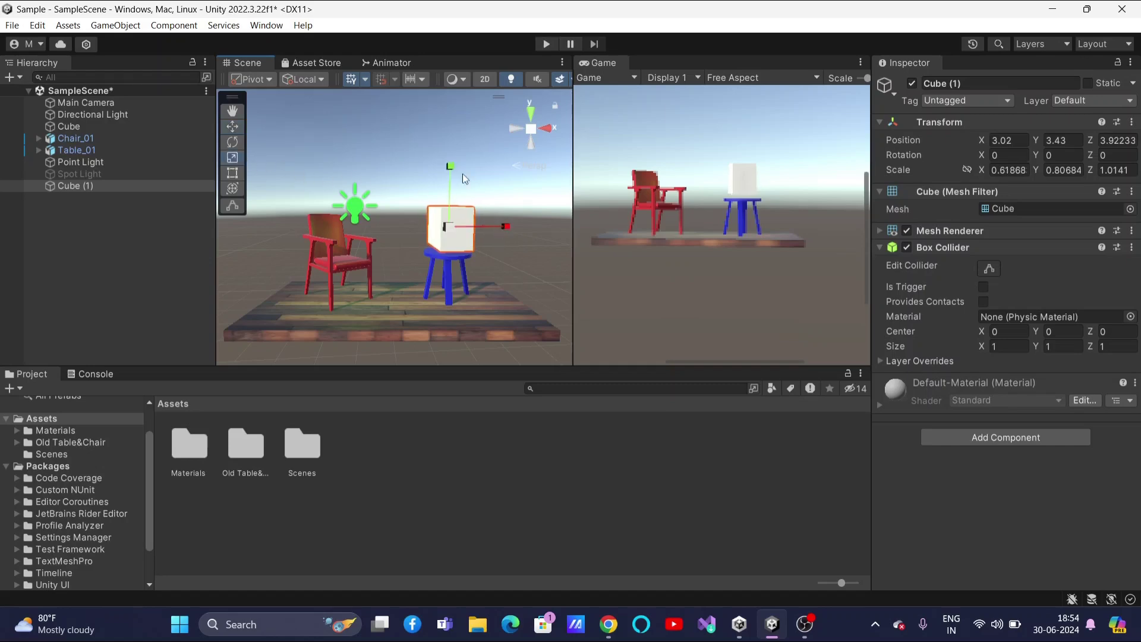
left_click_drag(448, 168, 451, 177)
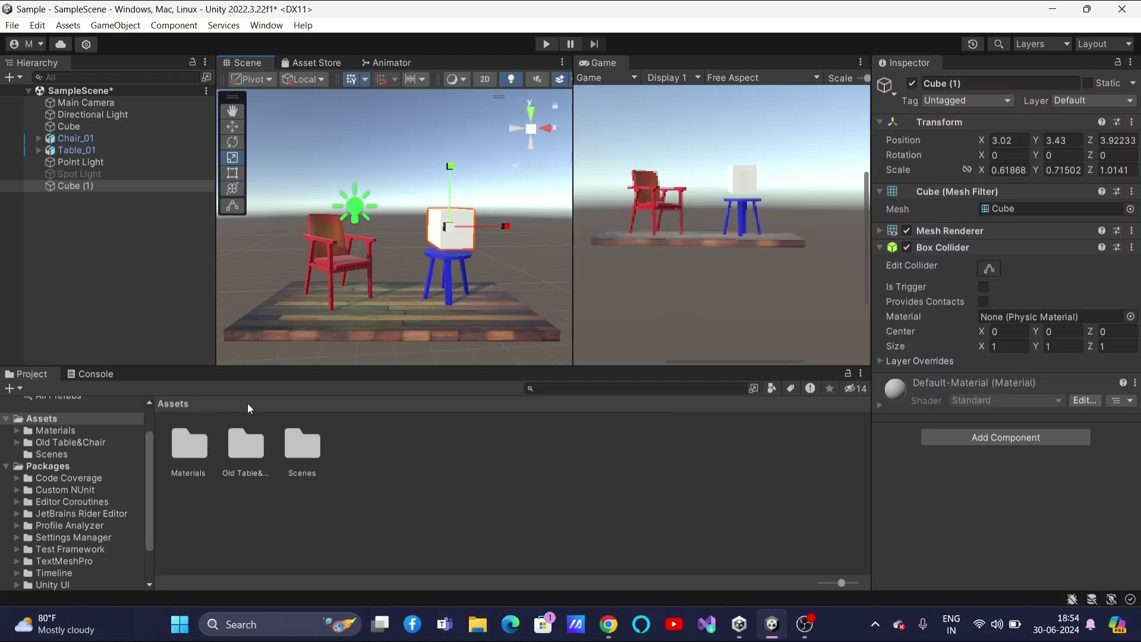
Create a new material named cube in the Materials folder
double_click(187, 453)
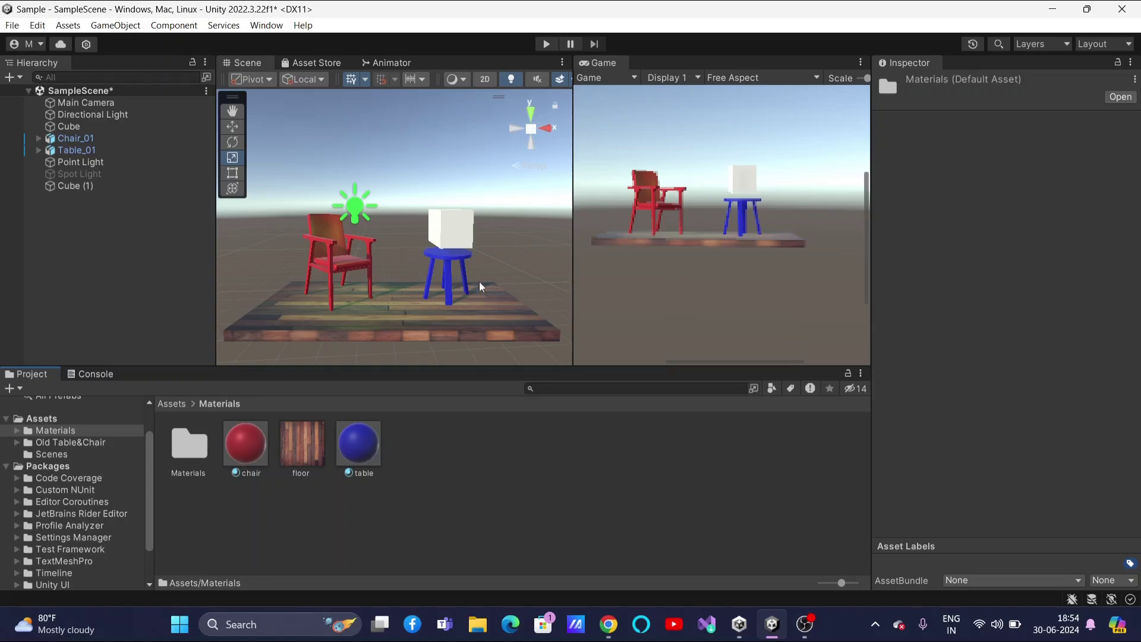
right_click(496, 475)
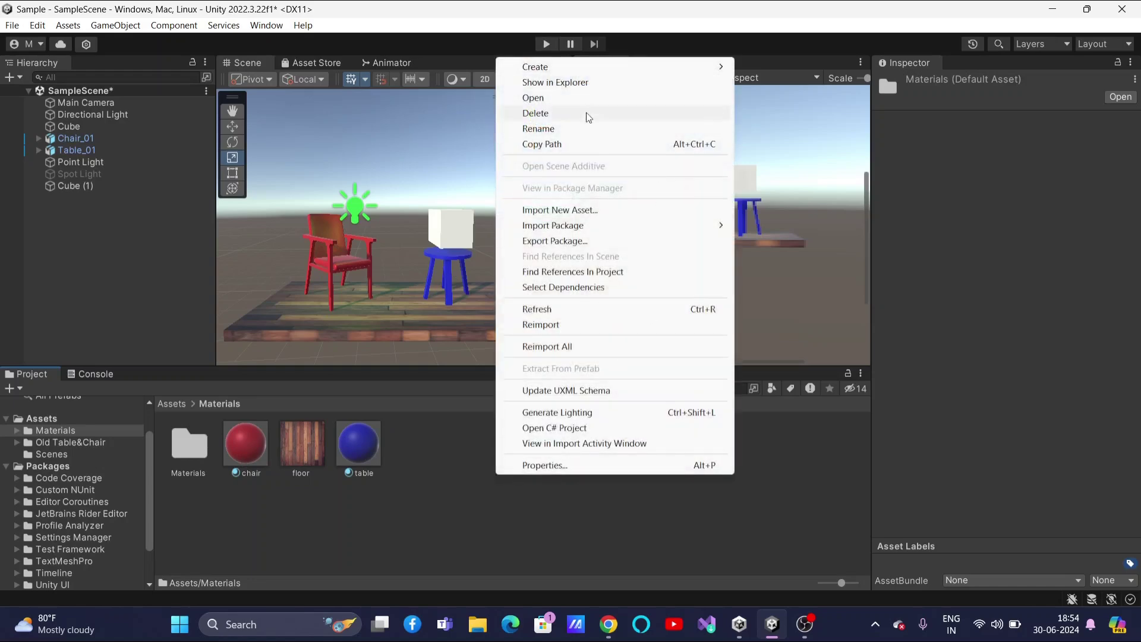
mouse_move(586, 72)
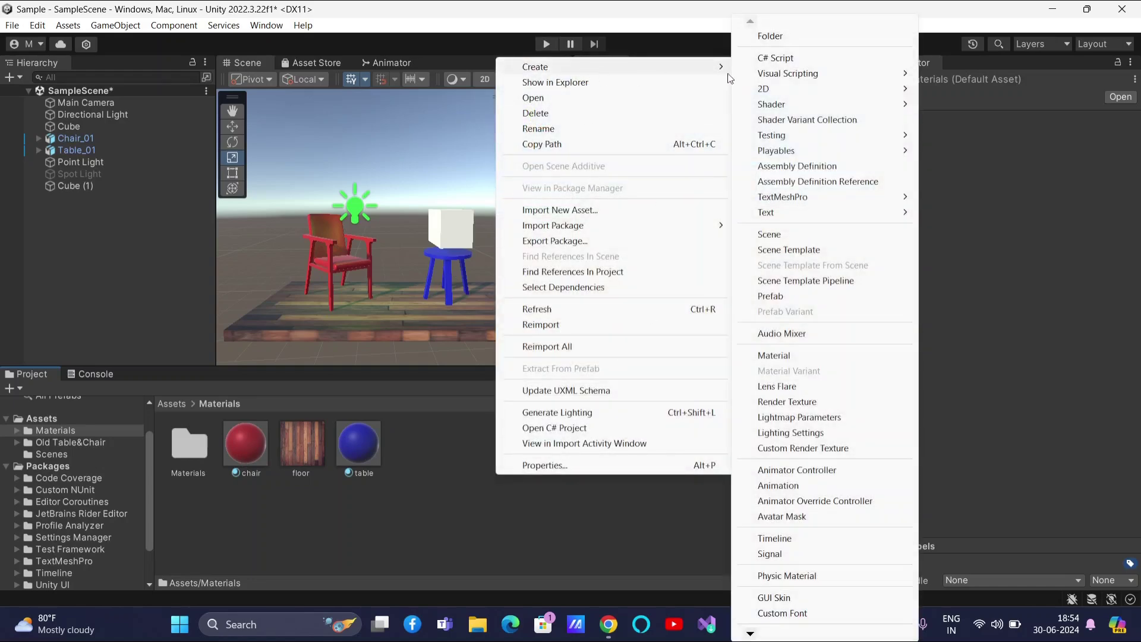
left_click(831, 365)
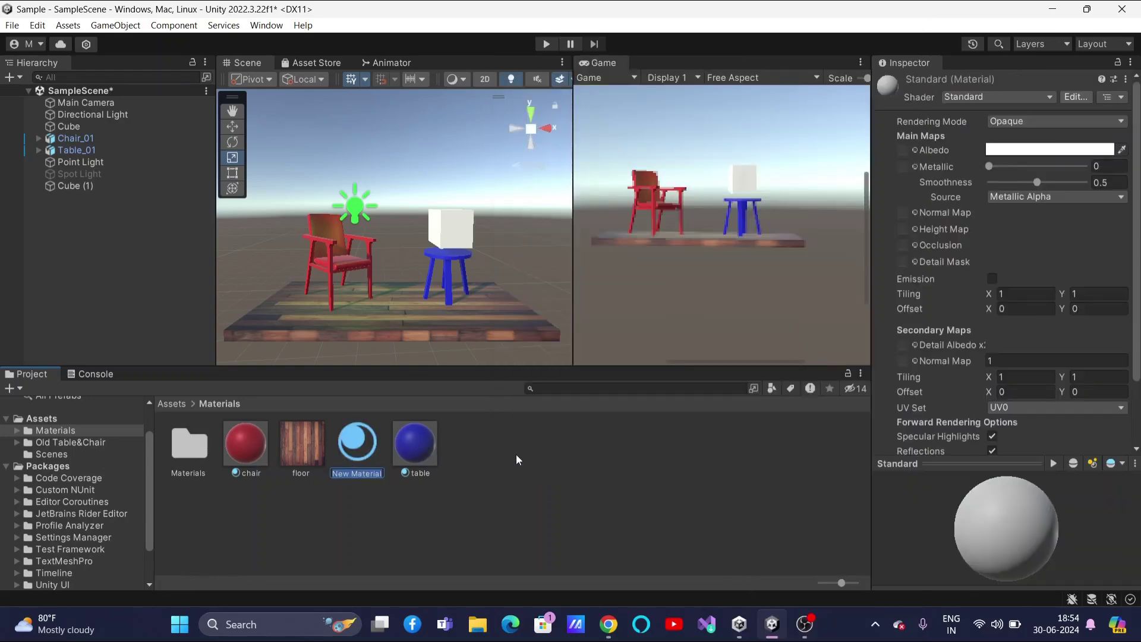
type("cube")
key("Return")
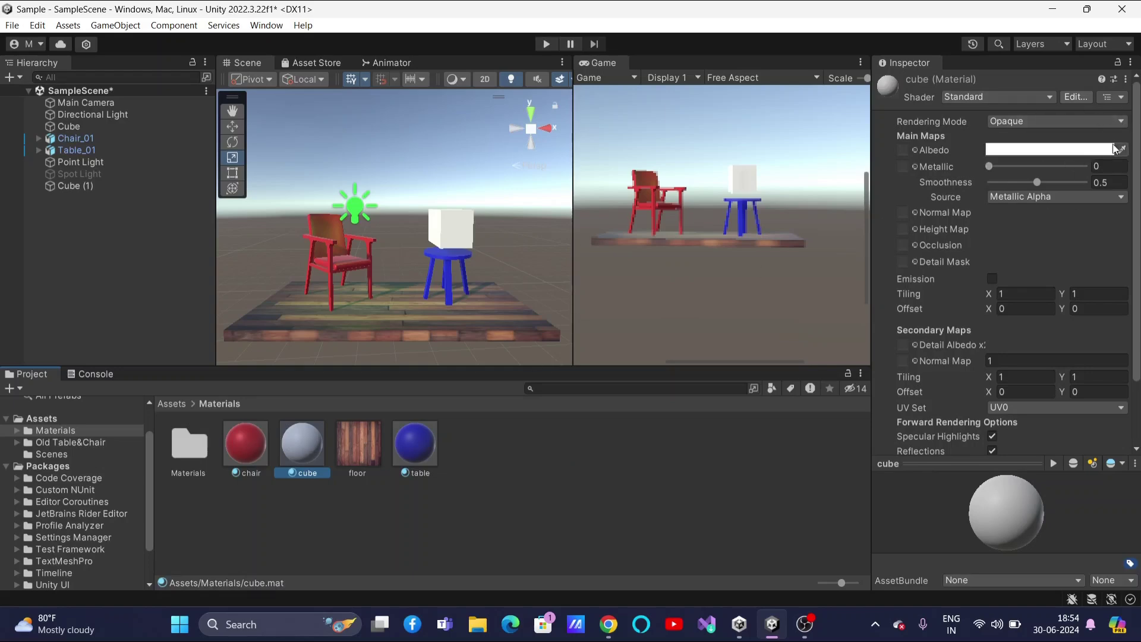
Set the cube material's albedo to green 5CD11C, apply it to the cube above the table, and return to the Assets folder
left_click(1122, 150)
left_click(1122, 150)
left_click(1090, 151)
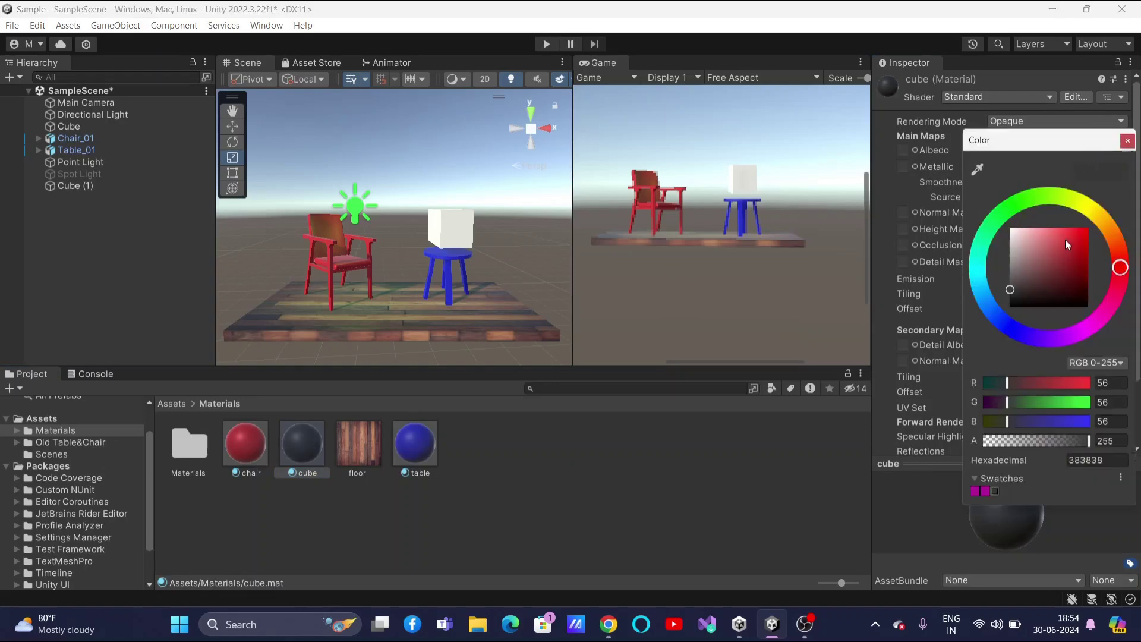
left_click(1039, 199)
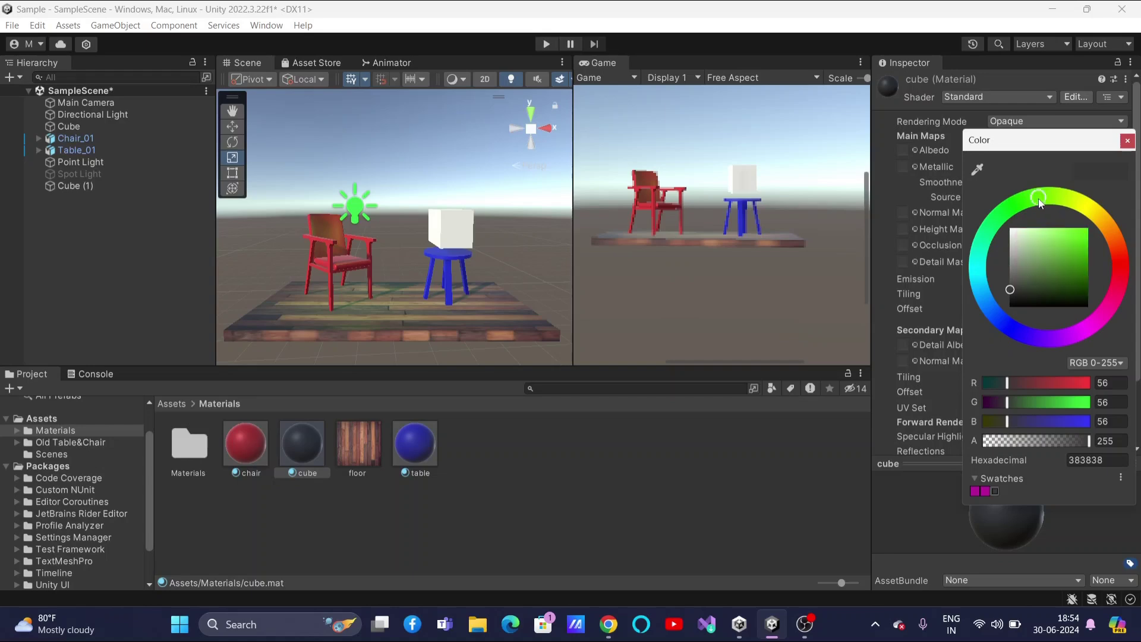
left_click(1074, 245)
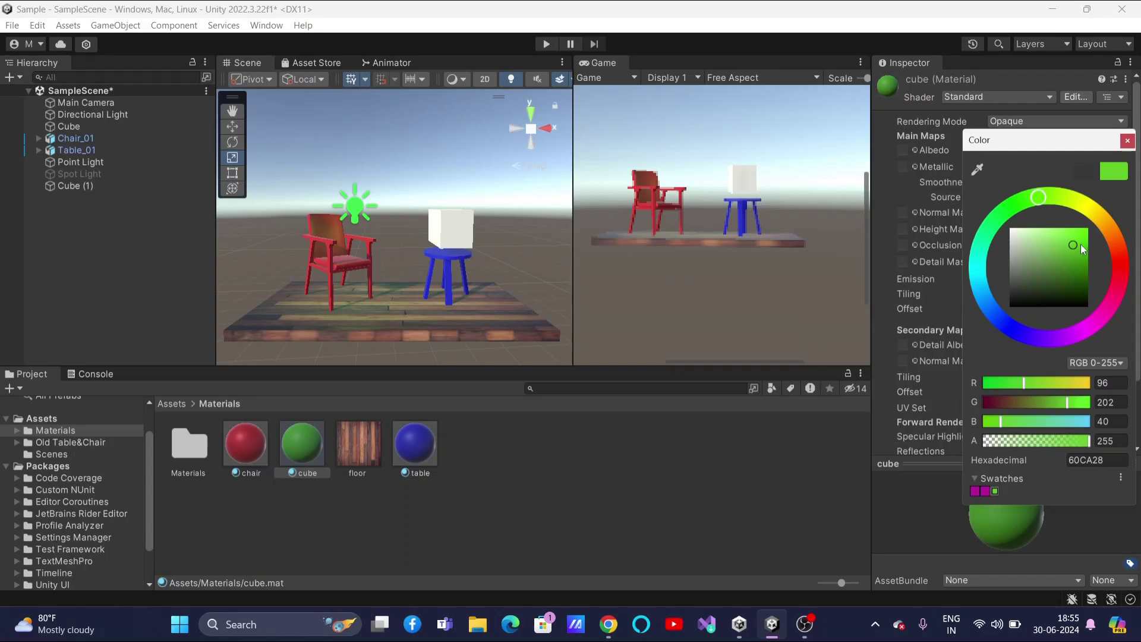
left_click(1084, 234)
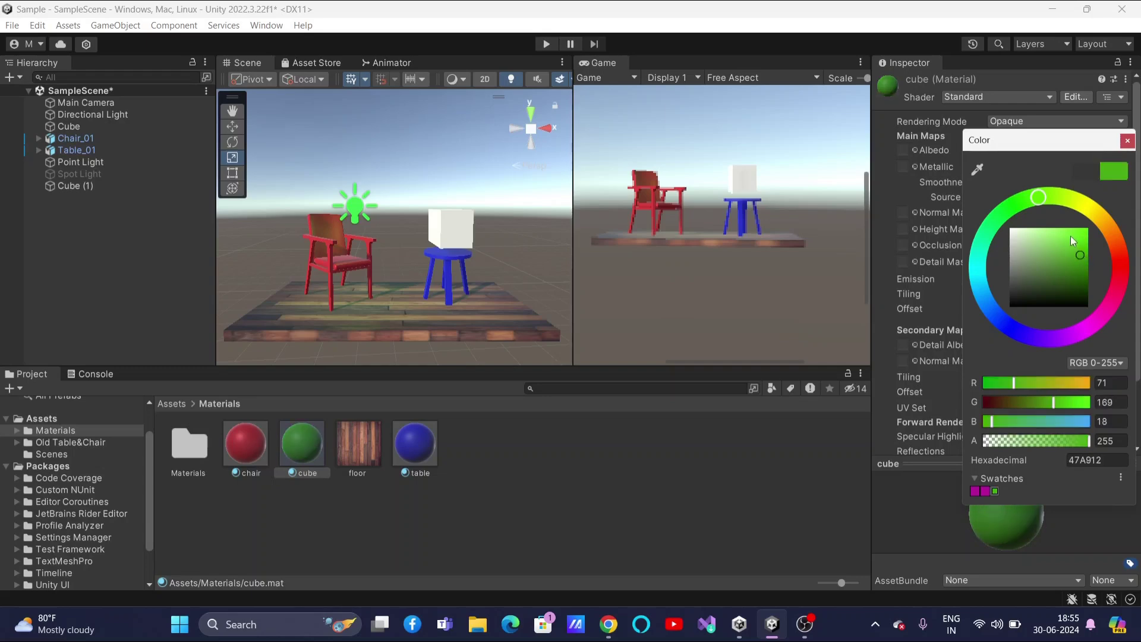
left_click(1066, 234)
left_click_drag(1049, 233, 1060, 258)
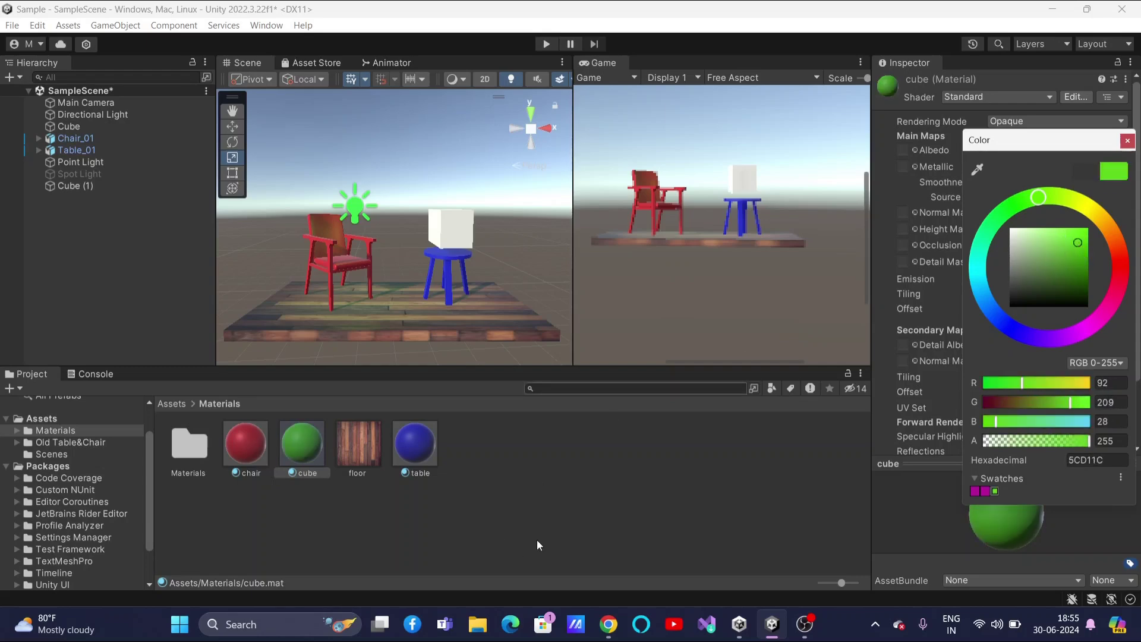
left_click(557, 496)
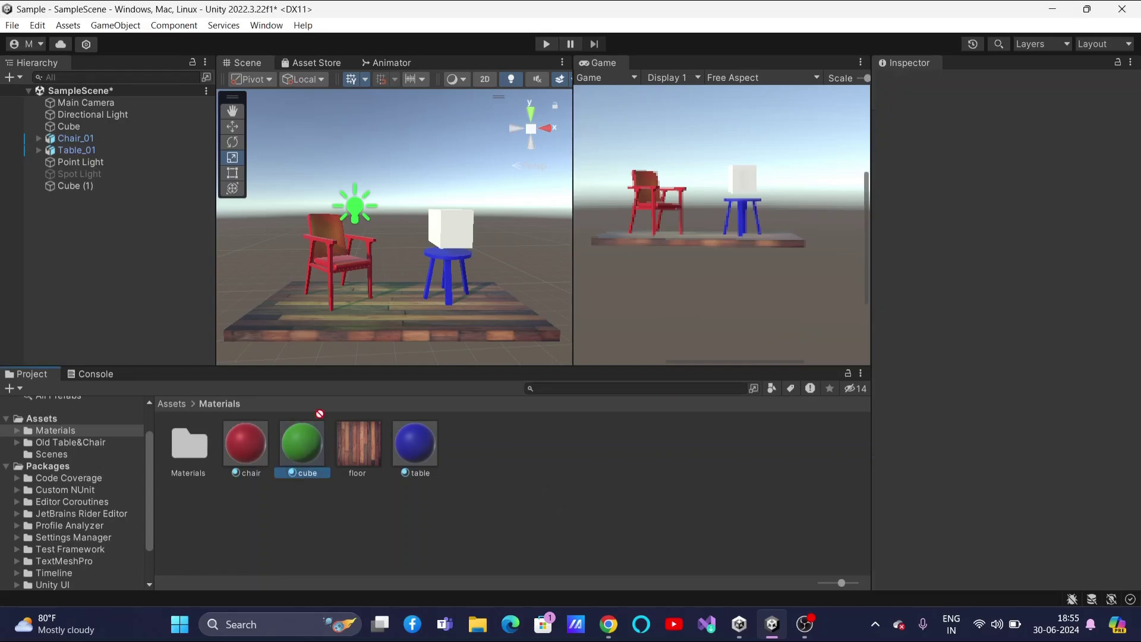
left_click_drag(320, 413, 448, 223)
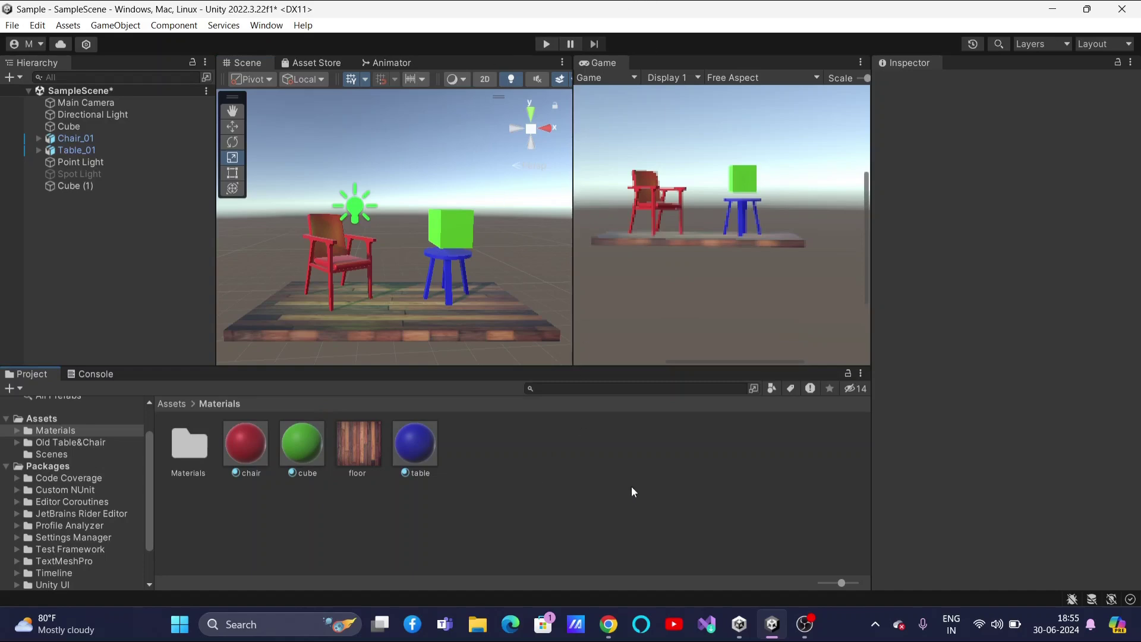
left_click(172, 404)
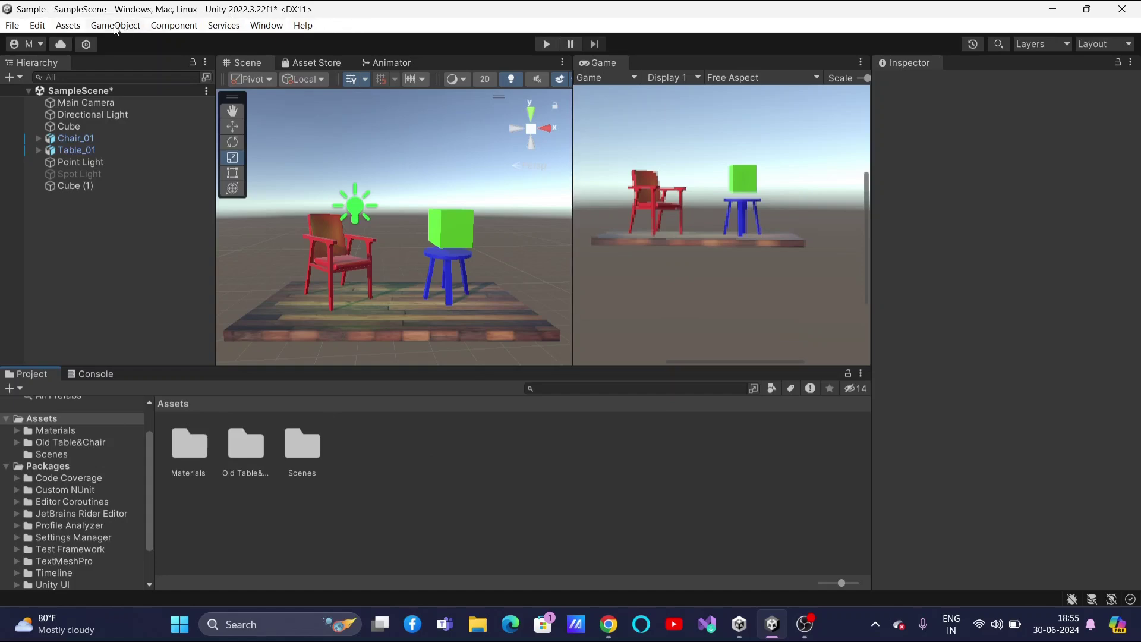
left_click(69, 26)
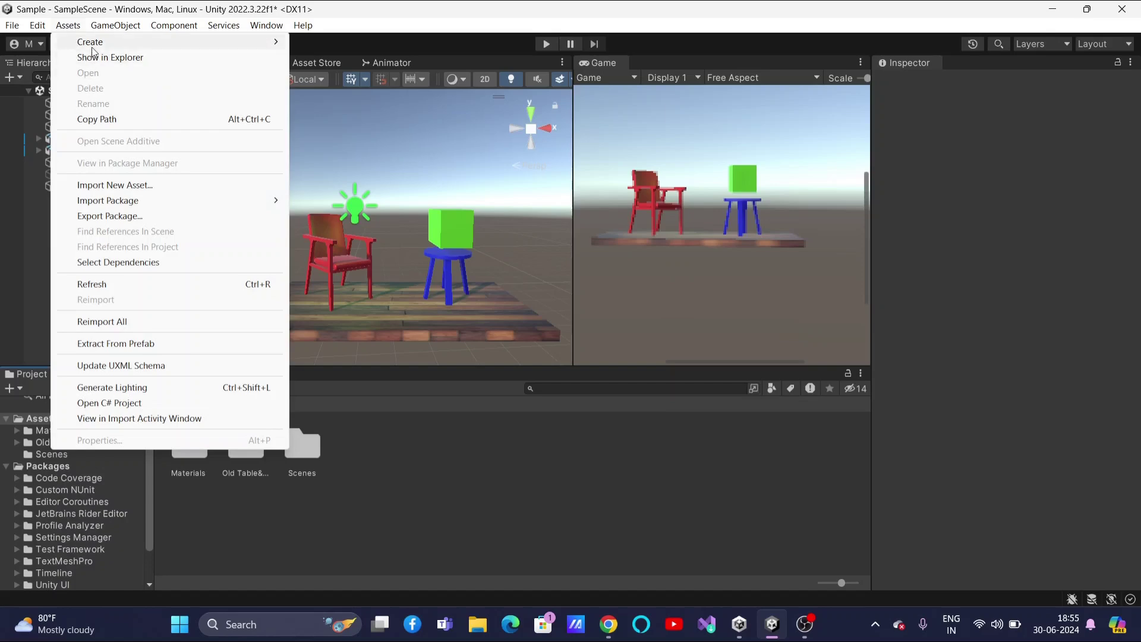
mouse_move(93, 44)
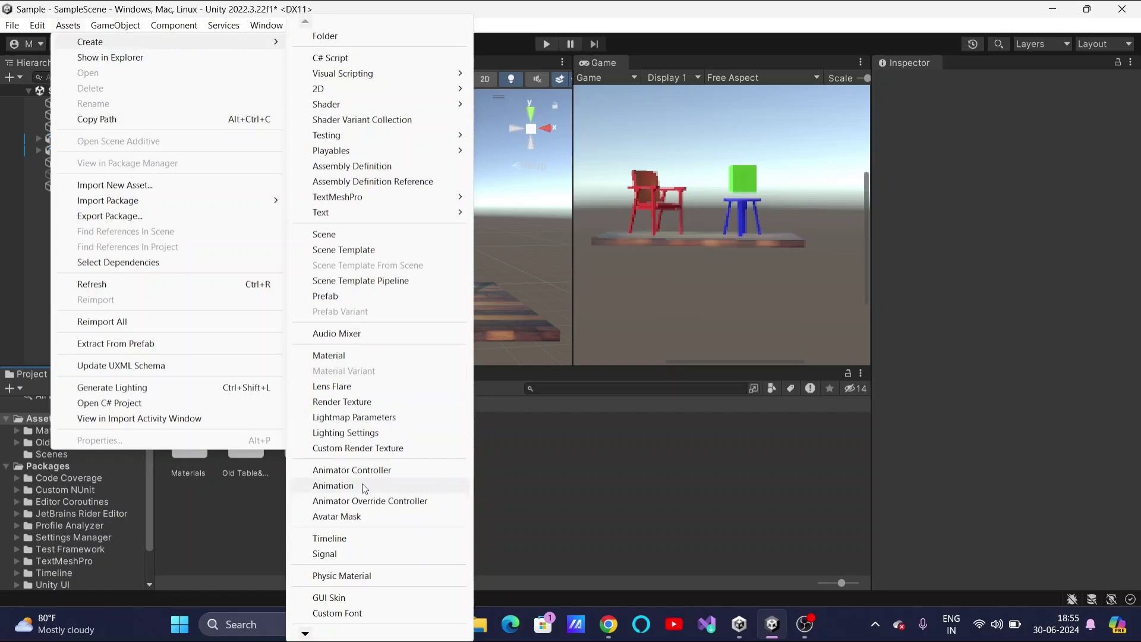
left_click(575, 475)
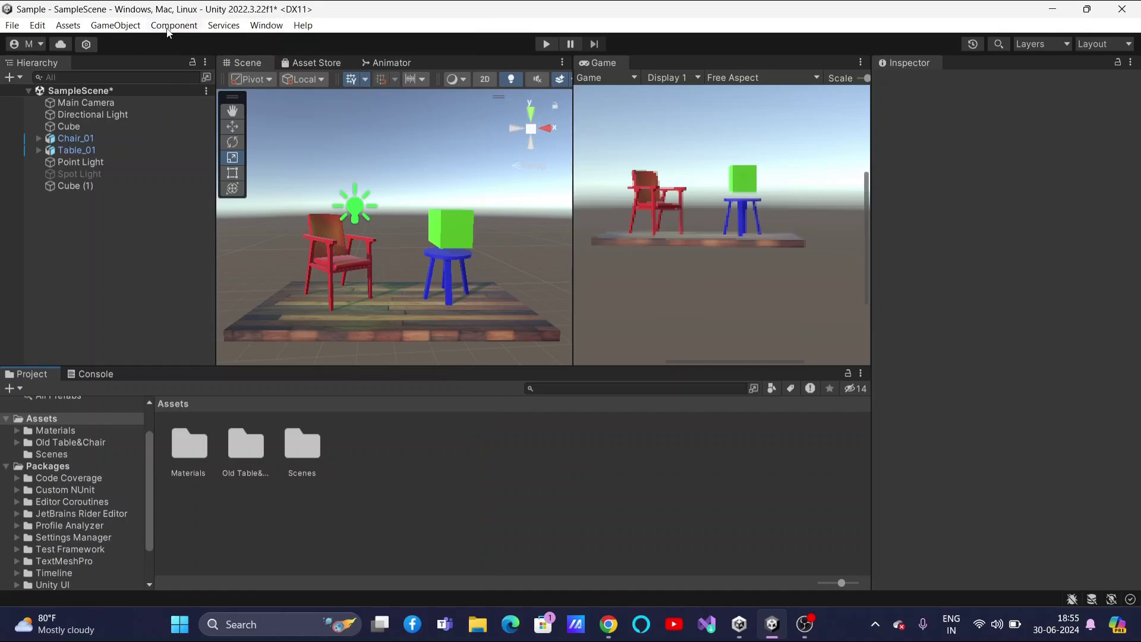
Open the Animation window and dock it beside the Console
left_click(266, 25)
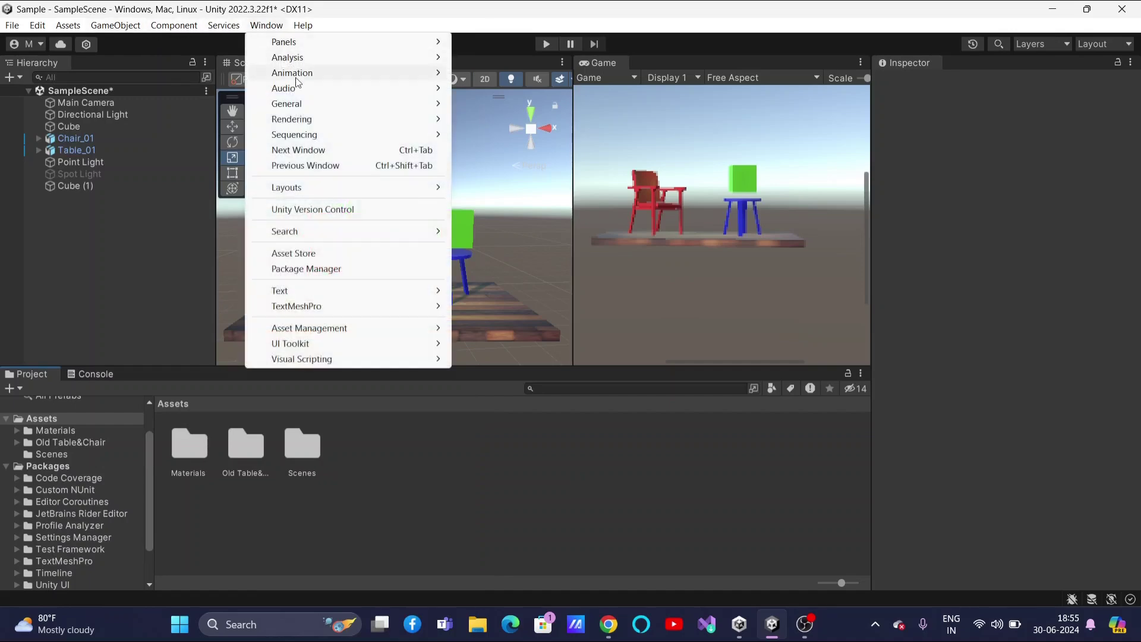
mouse_move(348, 73)
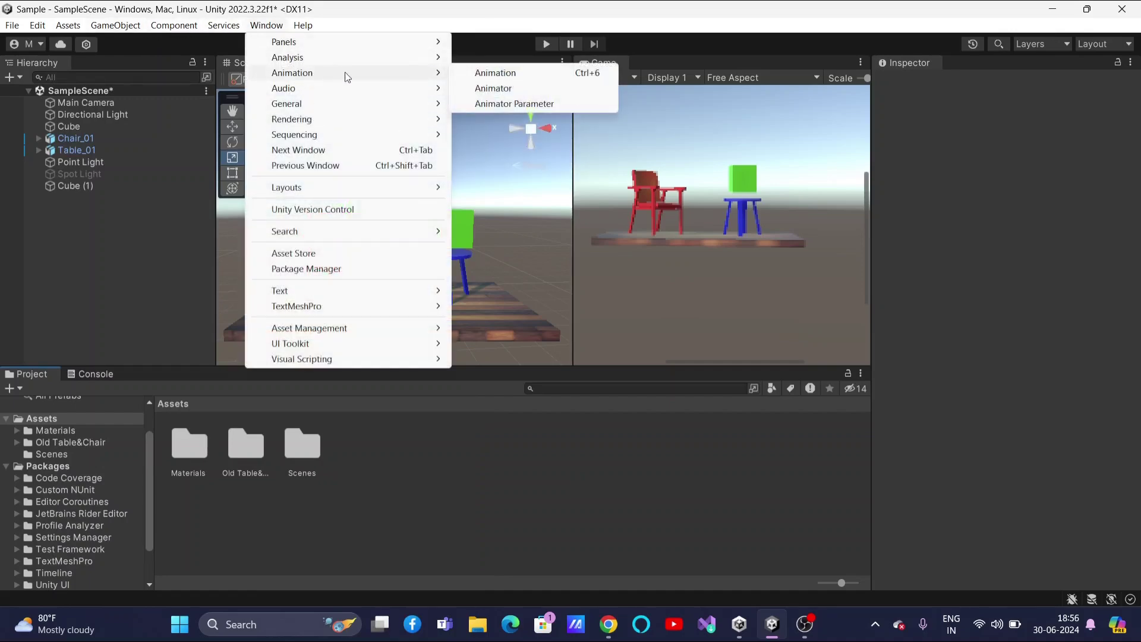
left_click(481, 74)
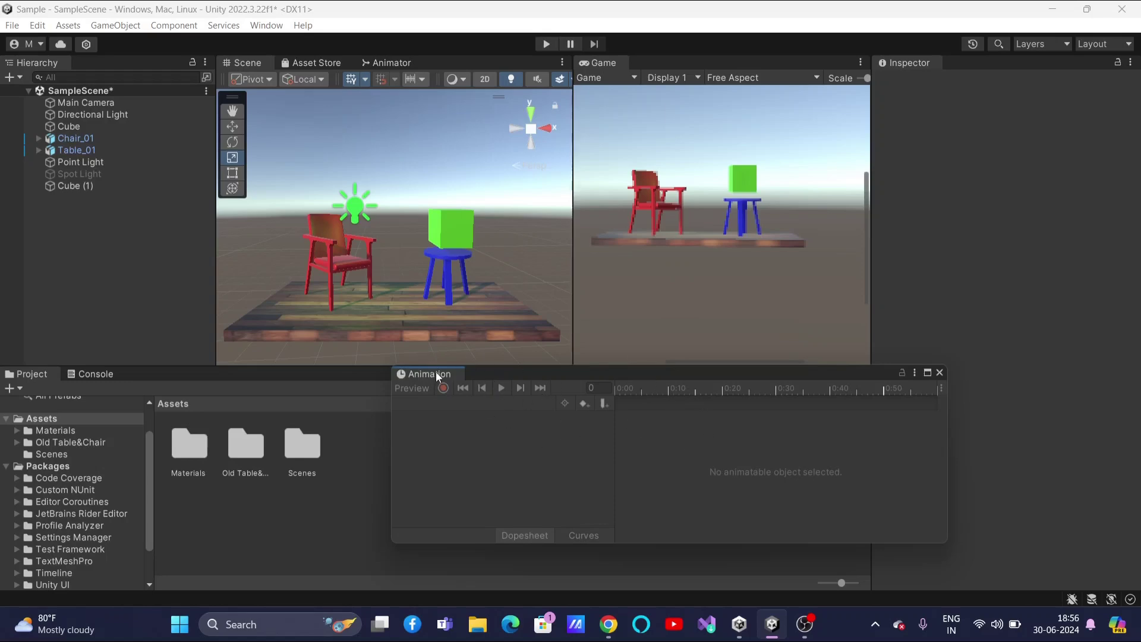
left_click_drag(436, 372, 148, 379)
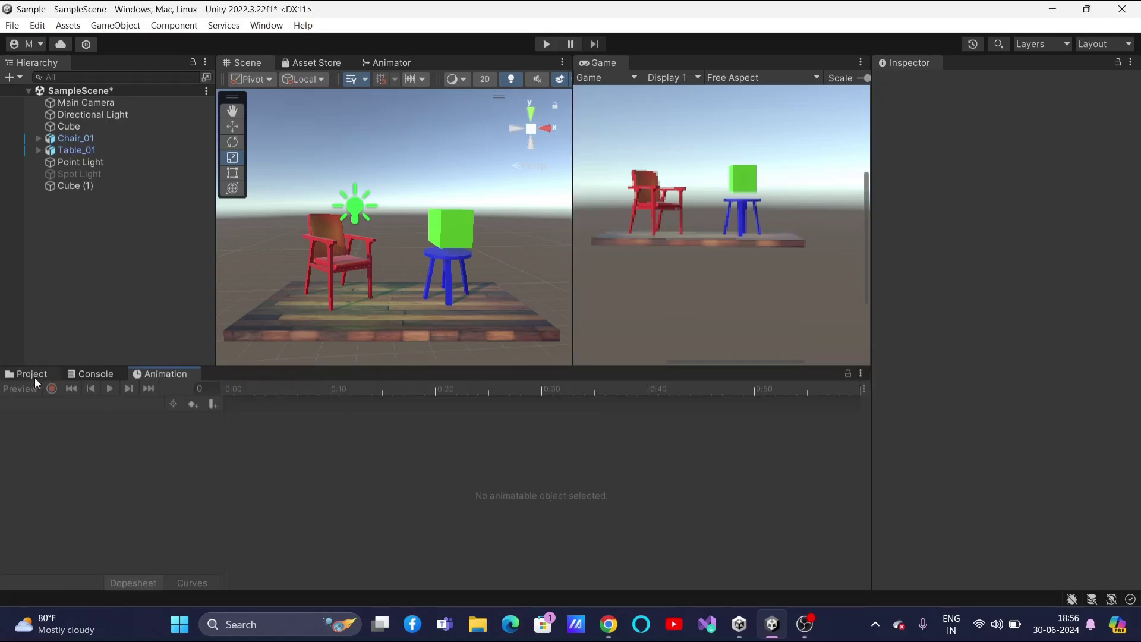
Create an animation clip named cube animation for the green cube above the table, saved in the Assets folder
left_click(34, 377)
left_click(84, 377)
left_click(162, 376)
left_click(74, 186)
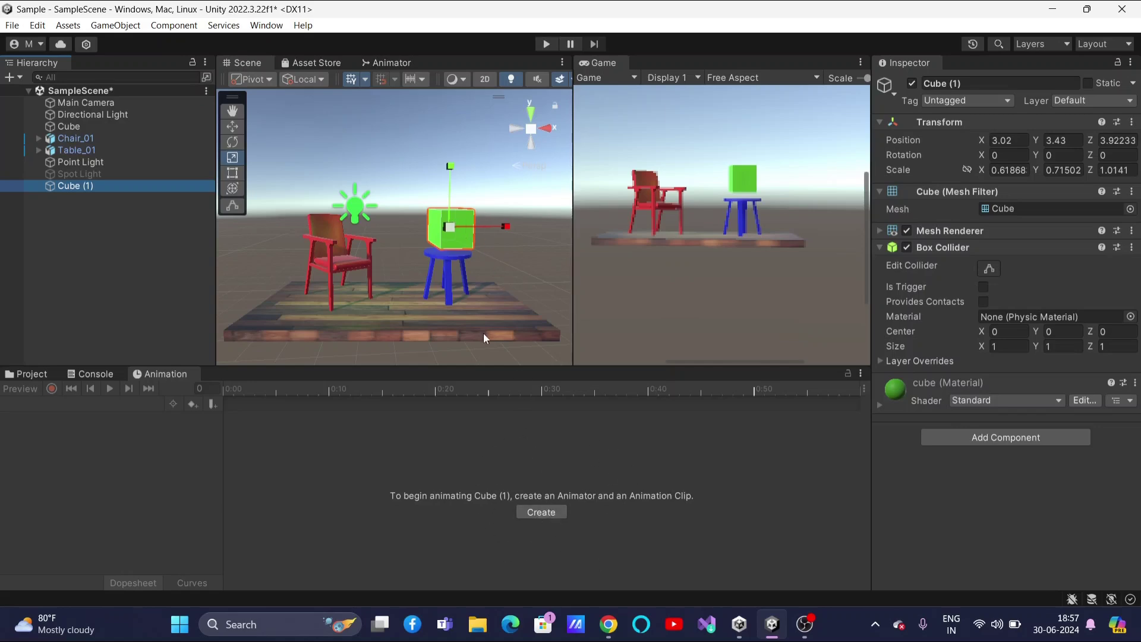
left_click(534, 511)
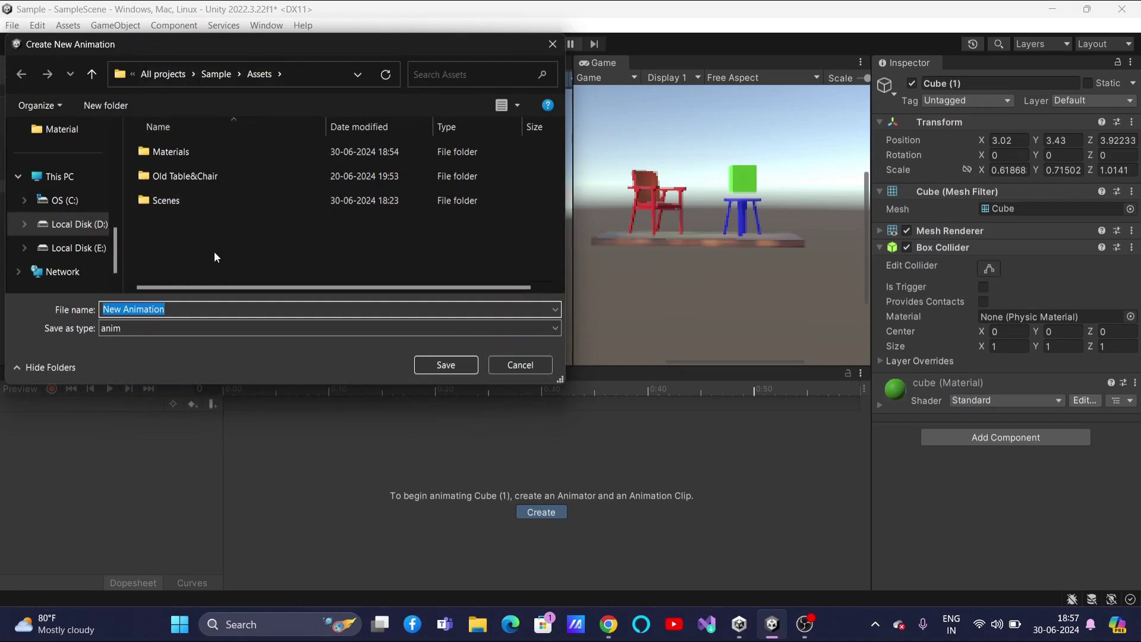
type("cube")
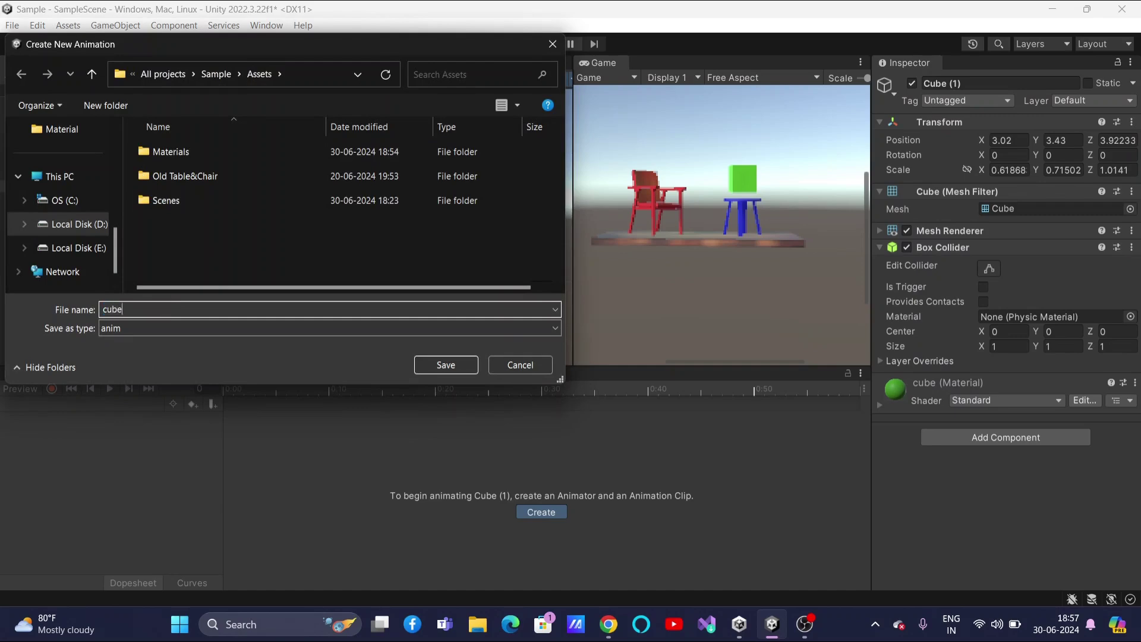
type(" animation")
left_click(440, 365)
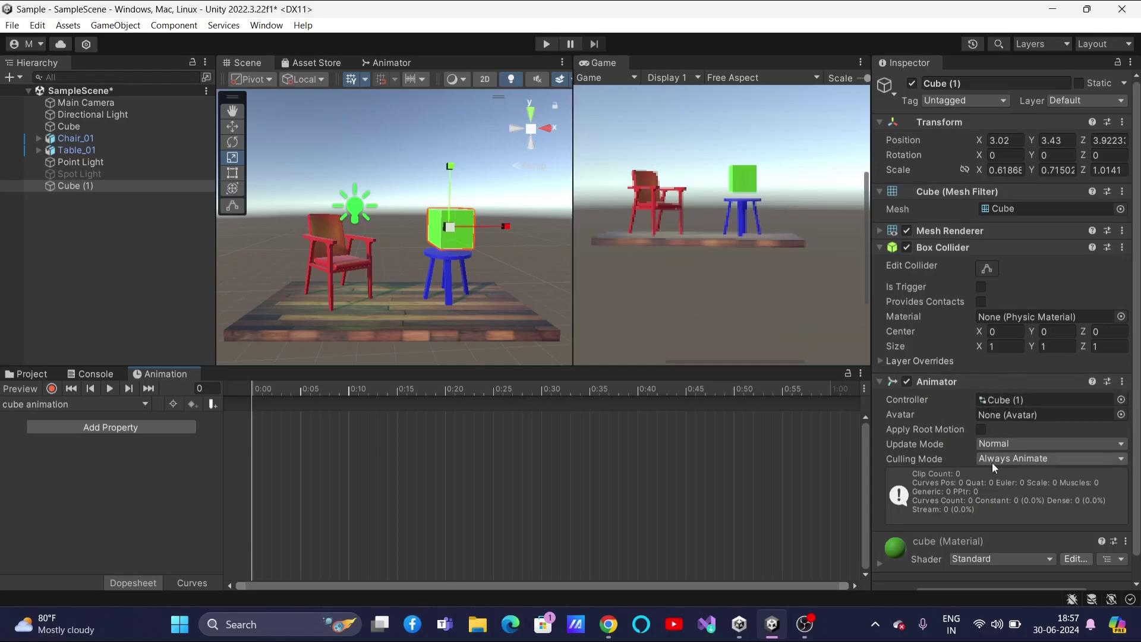
Check the available animator controllers for the green cube and the new animation assets in the project, returning to the Animation window
left_click(1121, 399)
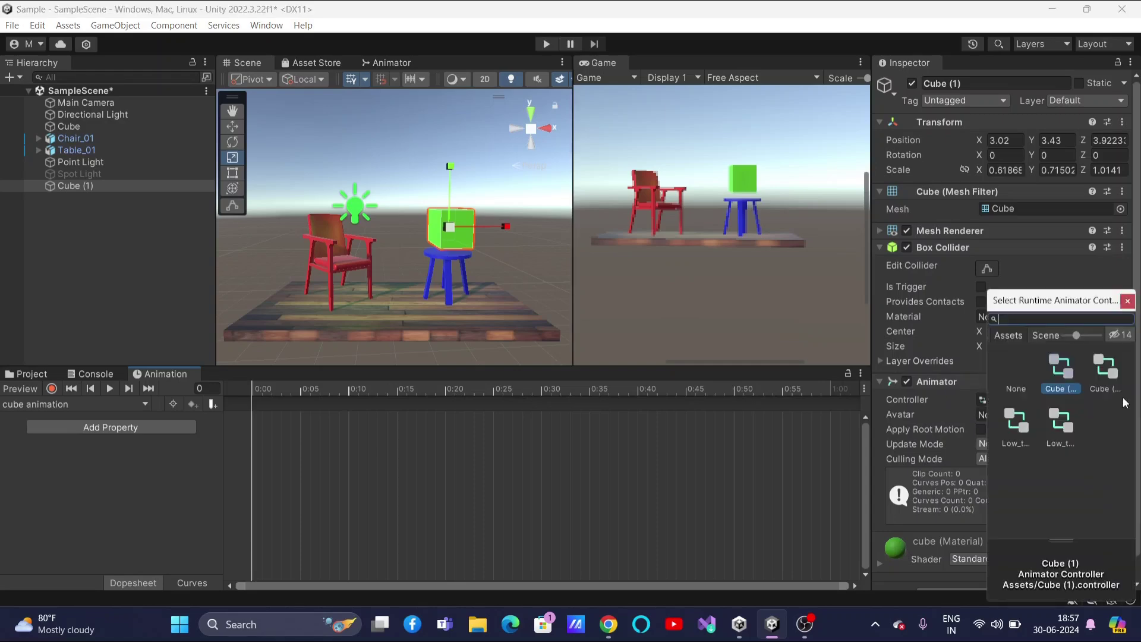
left_click(894, 410)
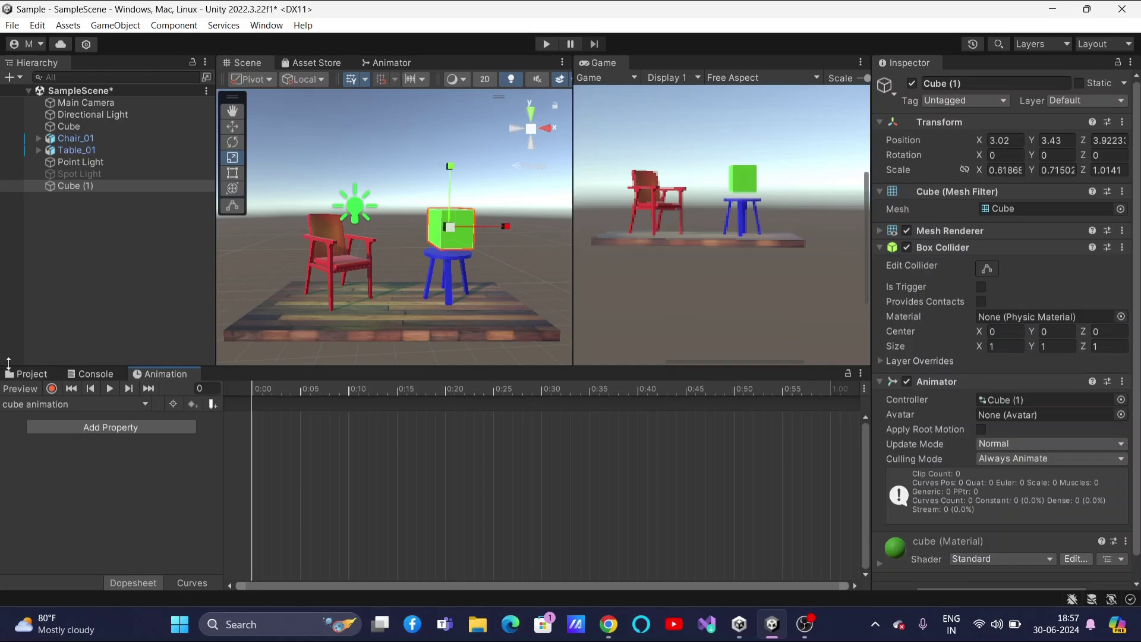
left_click(31, 373)
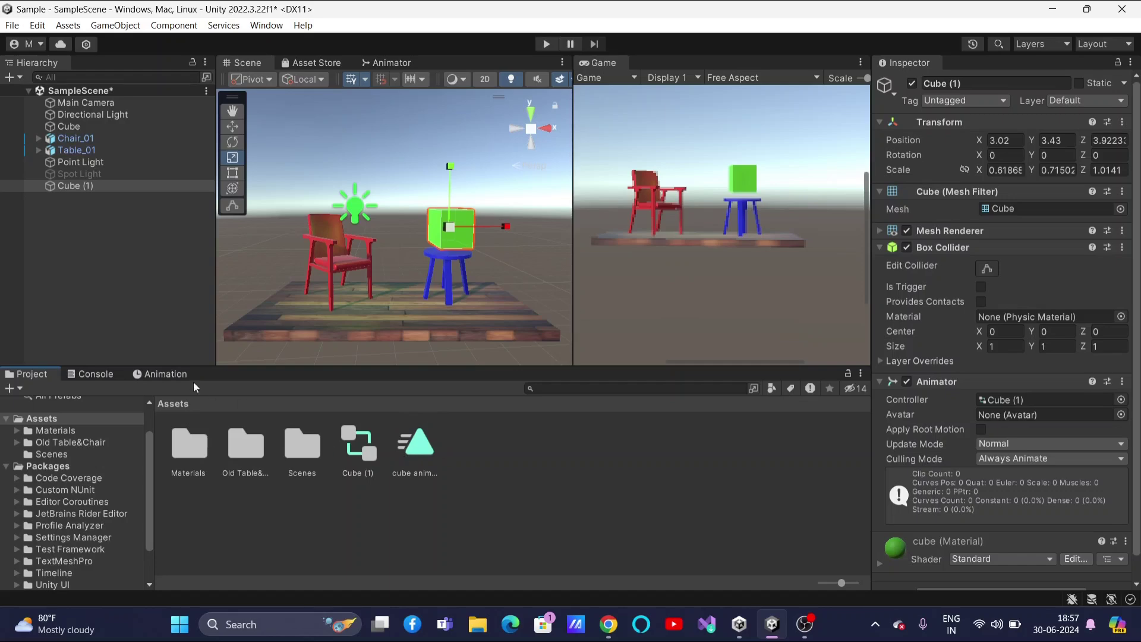
left_click(166, 375)
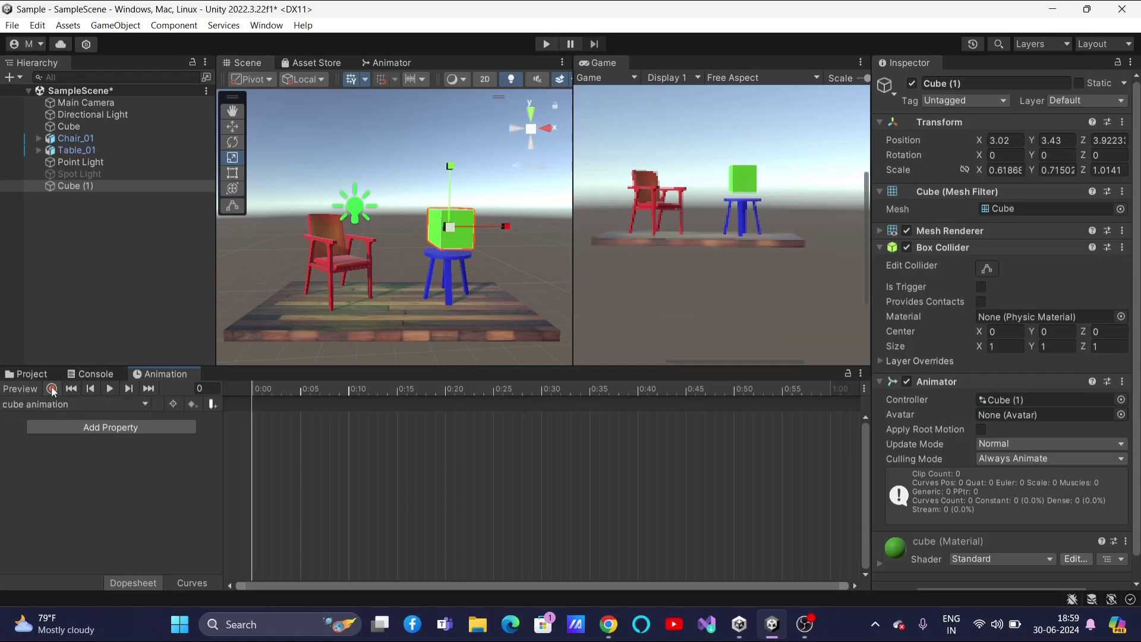
left_click(51, 388)
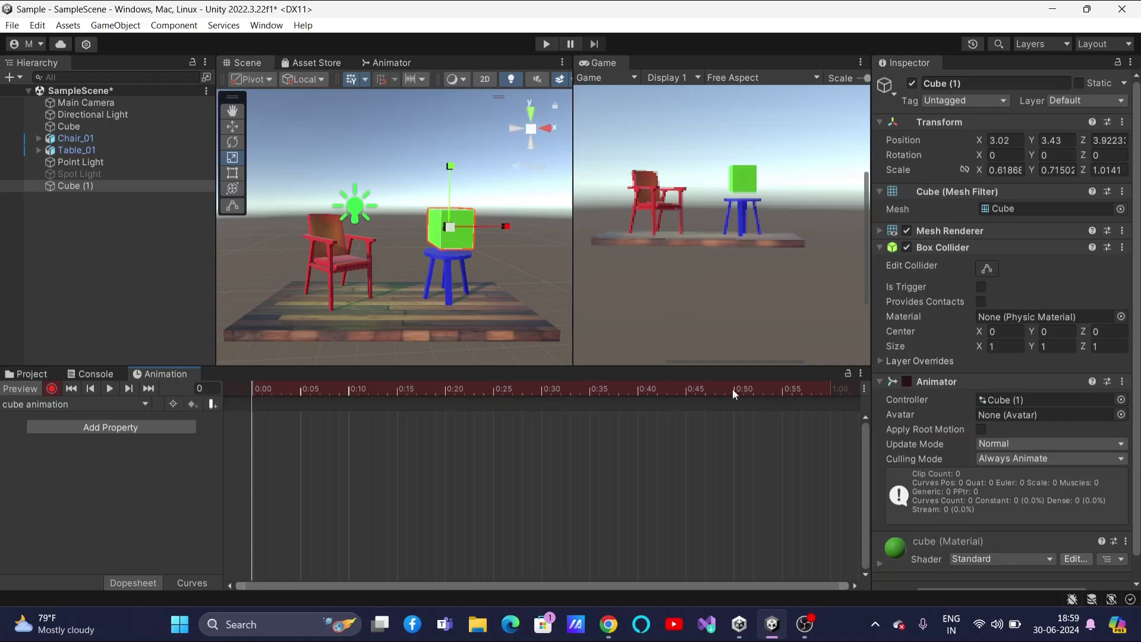
scroll(719, 451, "down", 2)
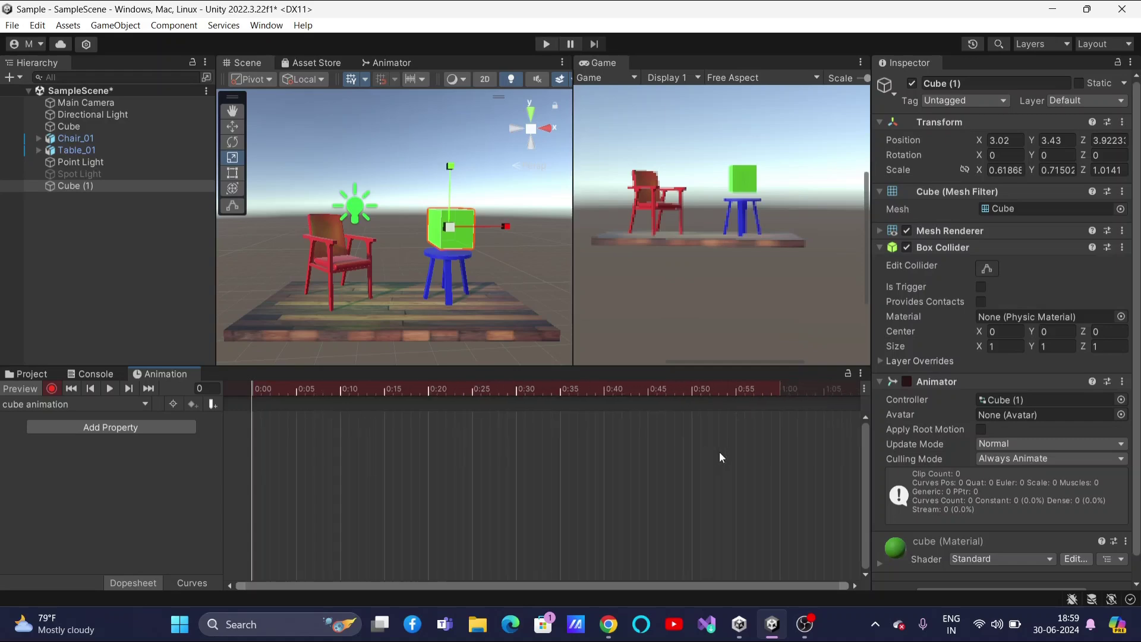
scroll(719, 456, "down", 3)
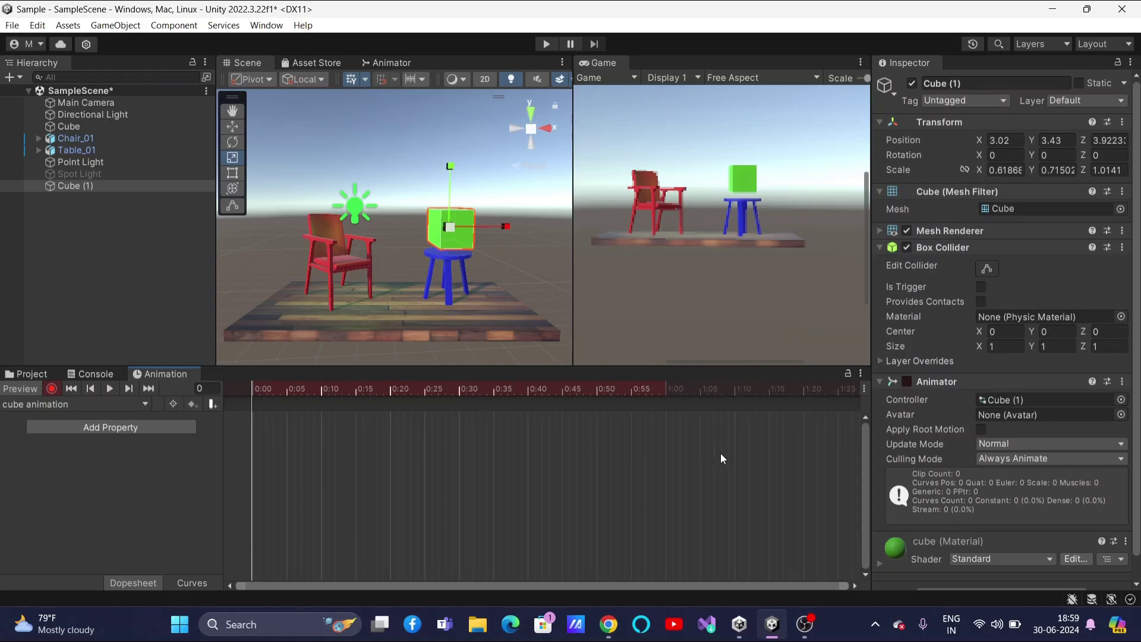
scroll(721, 453, "down", 1)
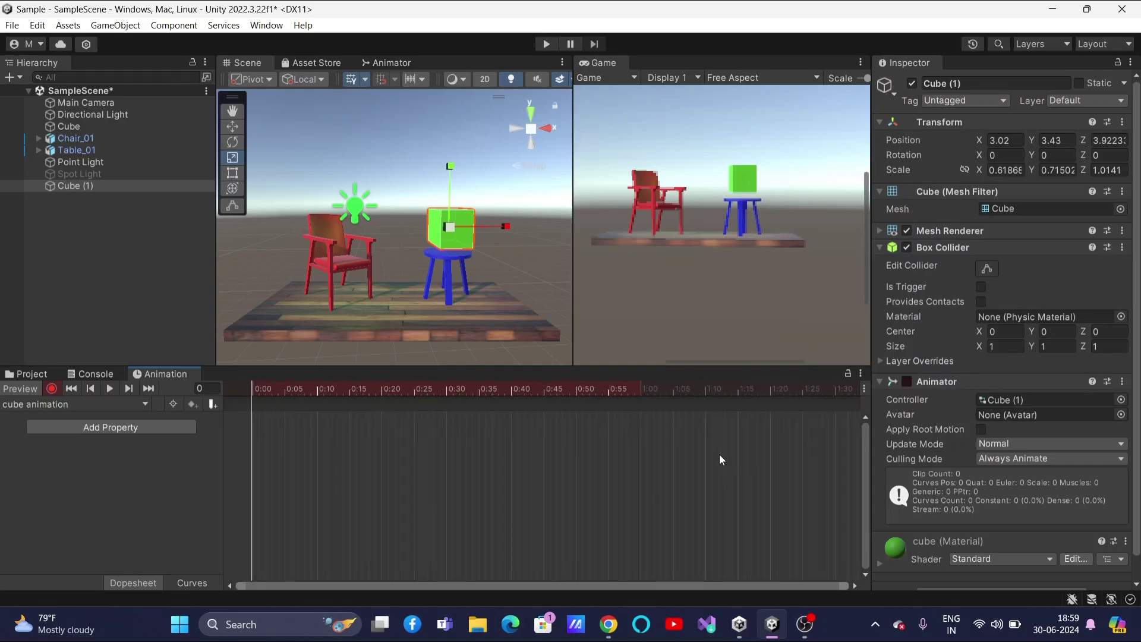
left_click(612, 393)
left_click(39, 388)
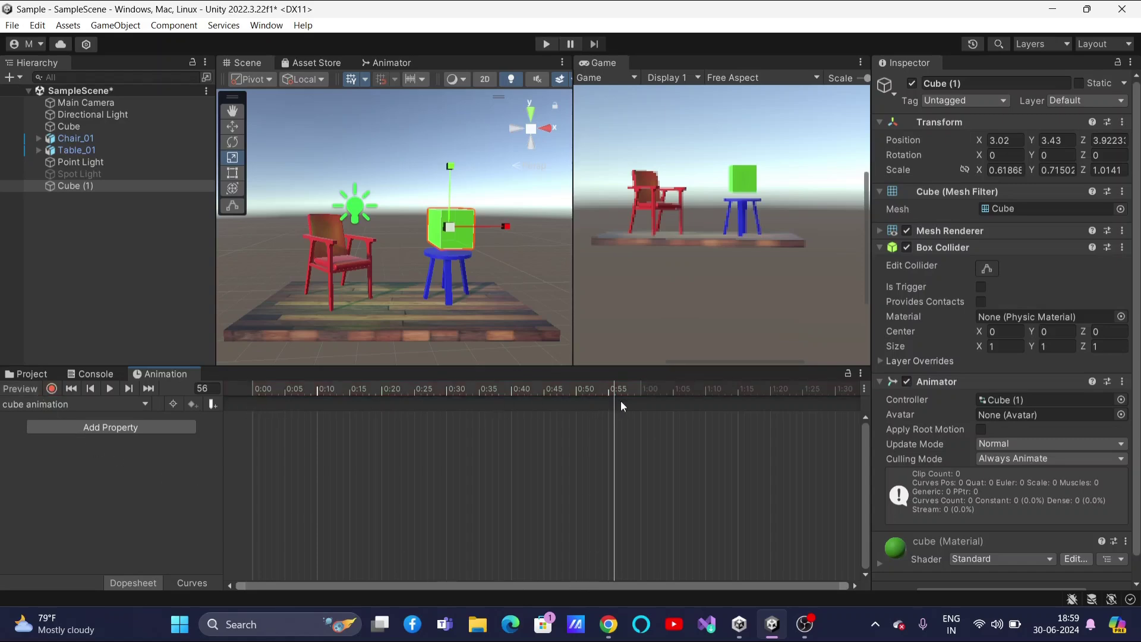
left_click_drag(615, 387, 249, 415)
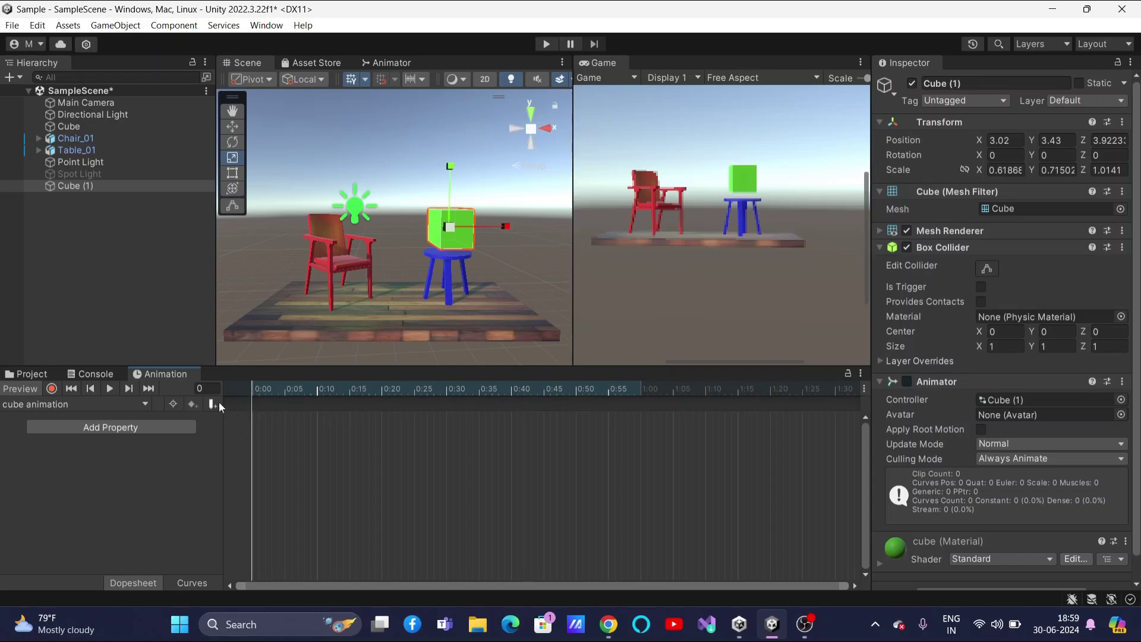
Add the Transform Rotation property to the cube animation clip and expand its X, Y and Z channels
left_click(109, 428)
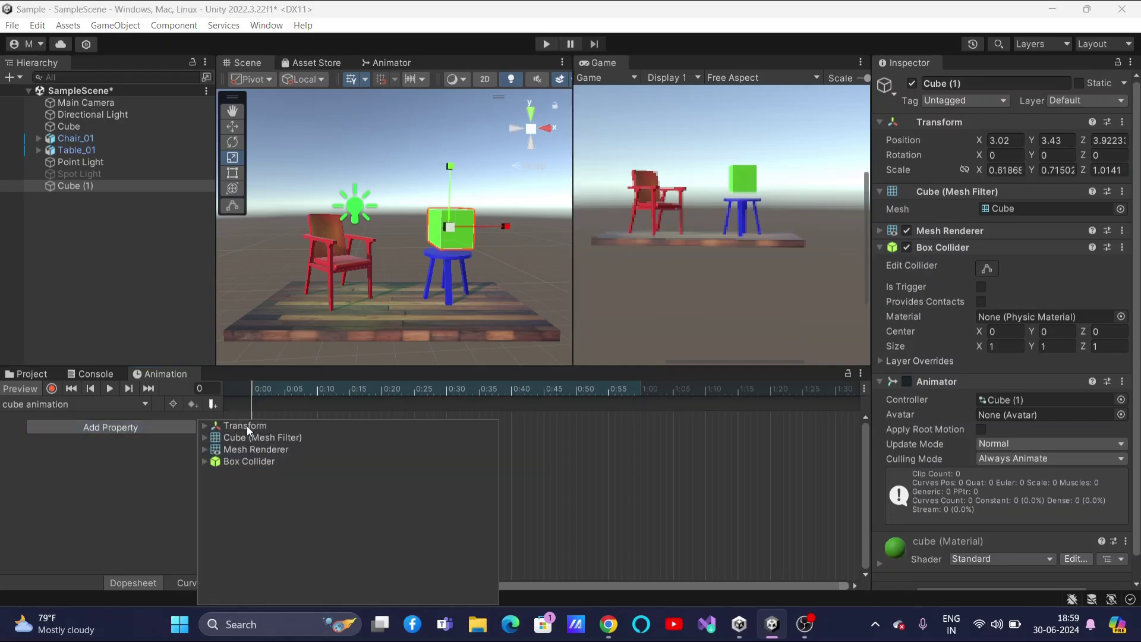
left_click(205, 426)
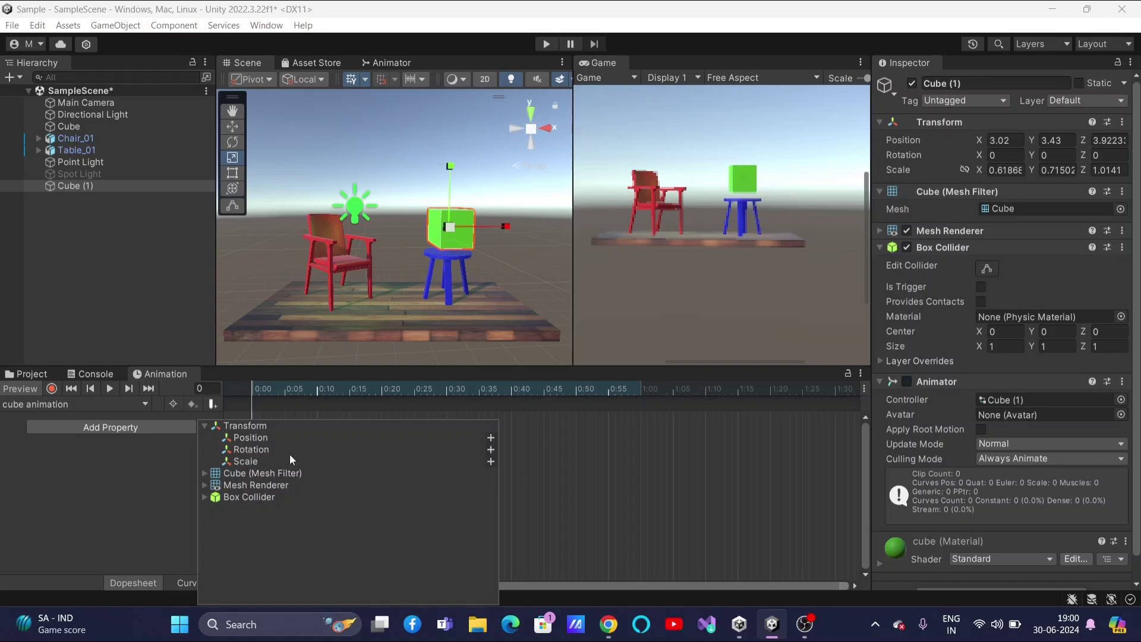
left_click(468, 448)
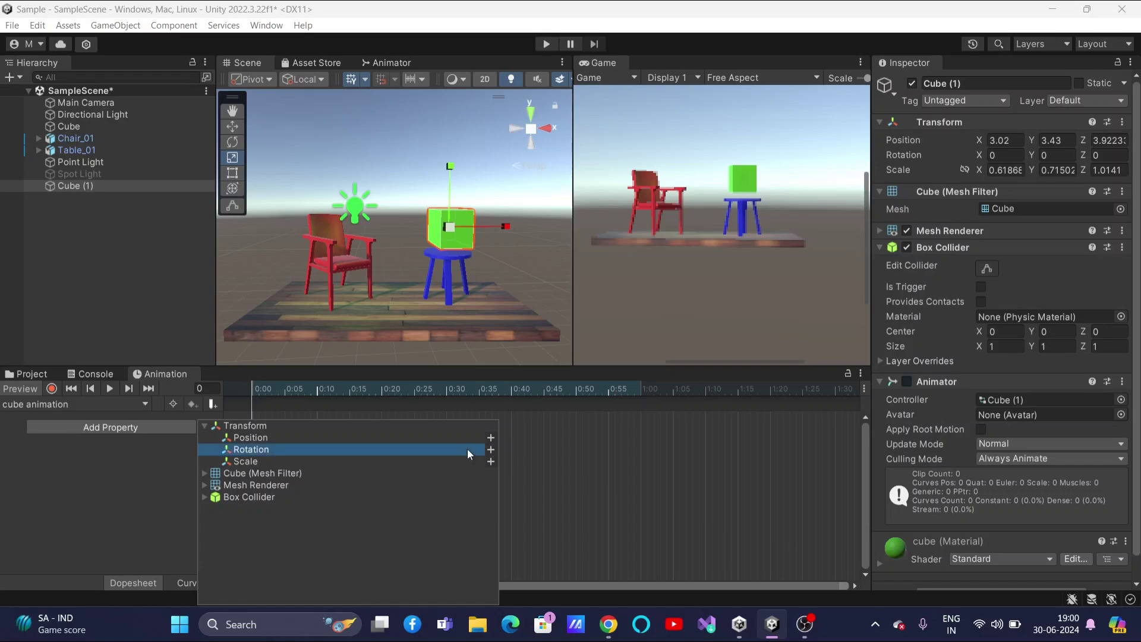
left_click(491, 450)
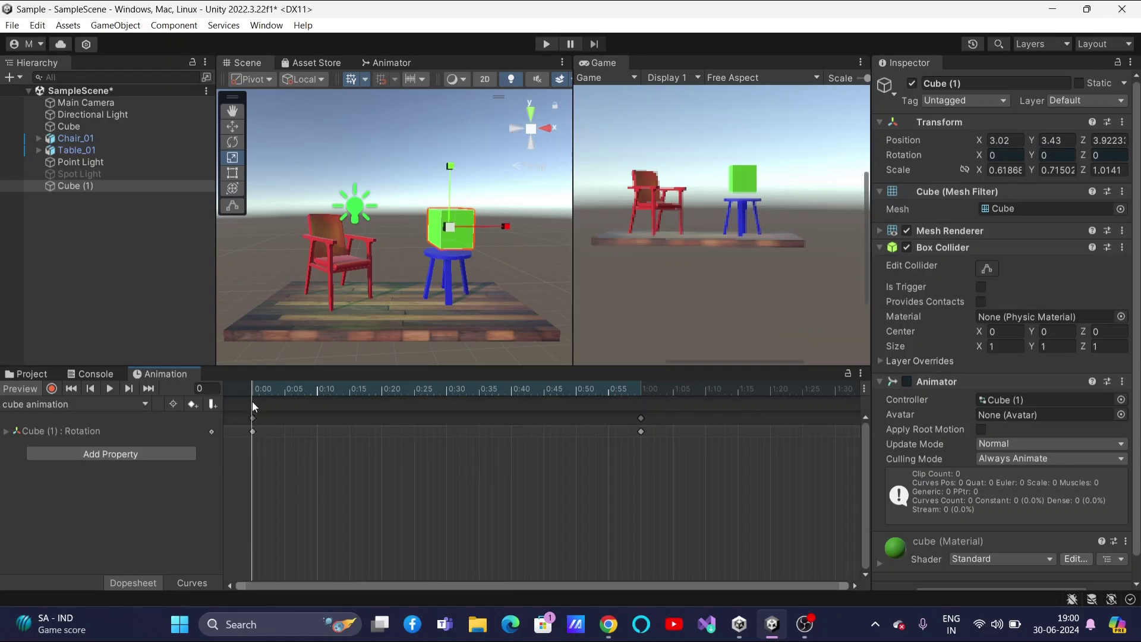
left_click(7, 432)
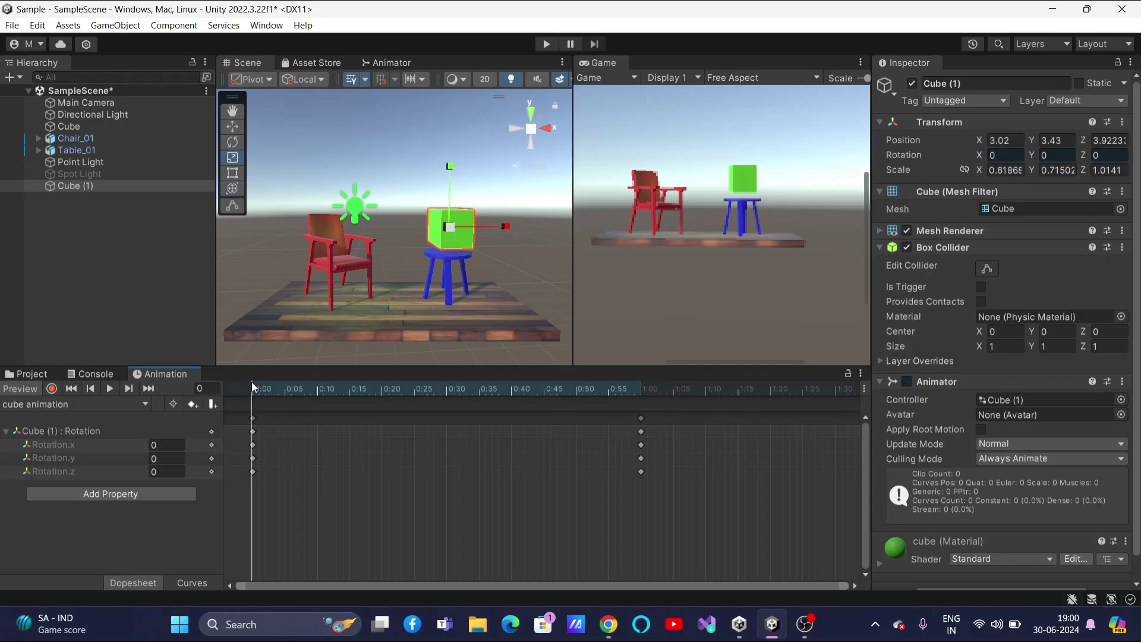
Try to rotate the cube to about -293.2 in Y at frame 60 without recording, and play the clip back
left_click_drag(253, 386, 642, 395)
left_click(1042, 154)
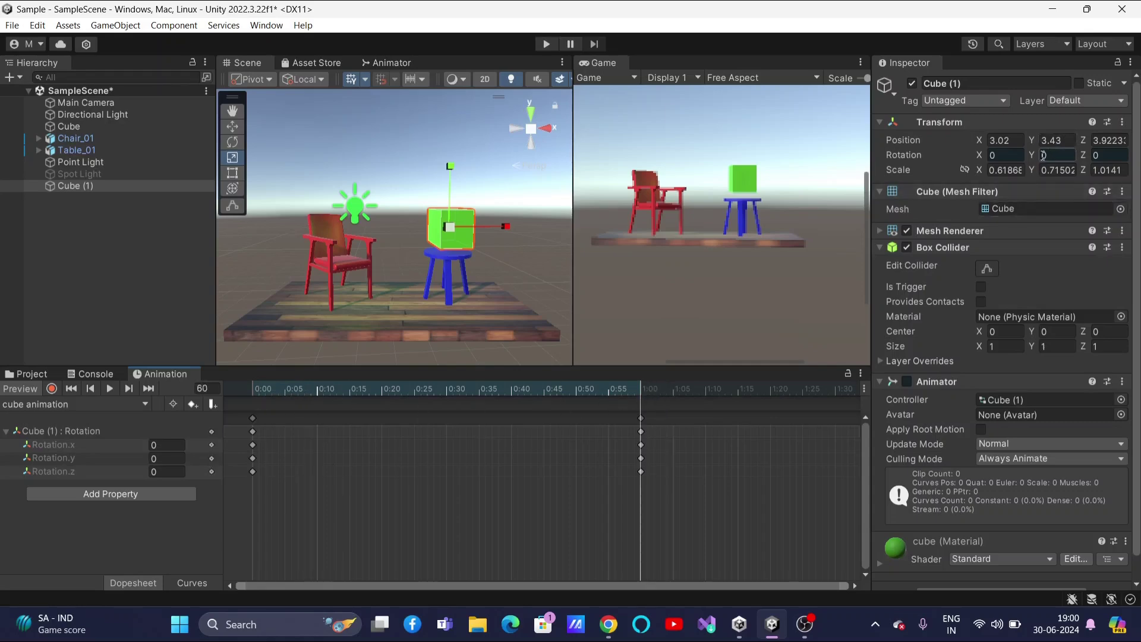
left_click_drag(1042, 158, 291, 188)
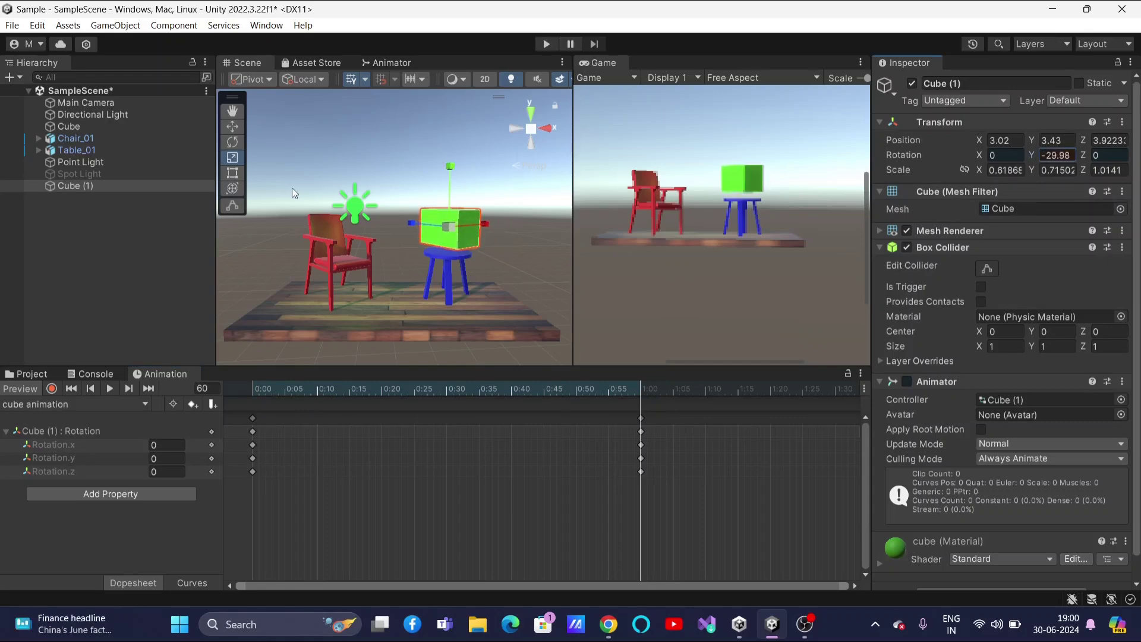
left_click_drag(1036, 152, 534, 158)
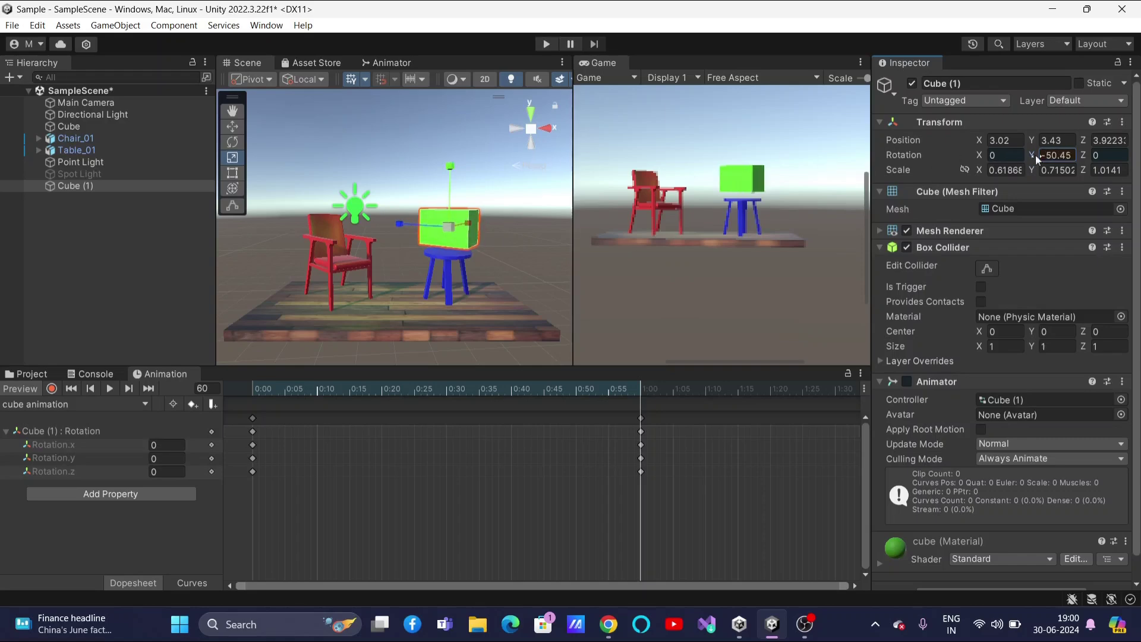
left_click_drag(1036, 155, 656, 157)
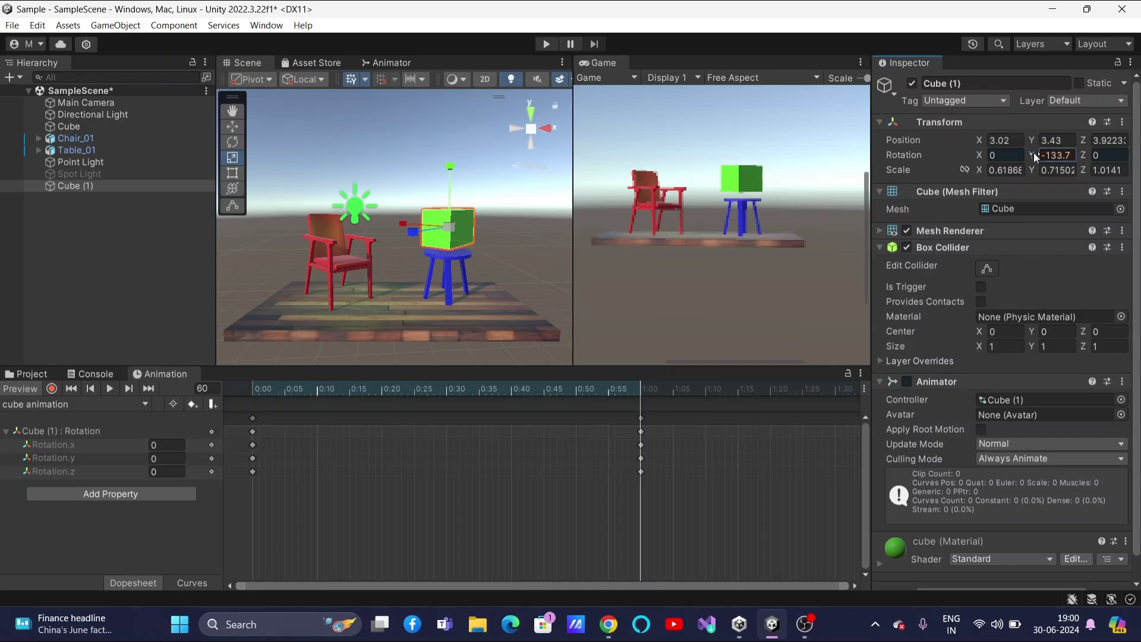
left_click_drag(1036, 153, 702, 157)
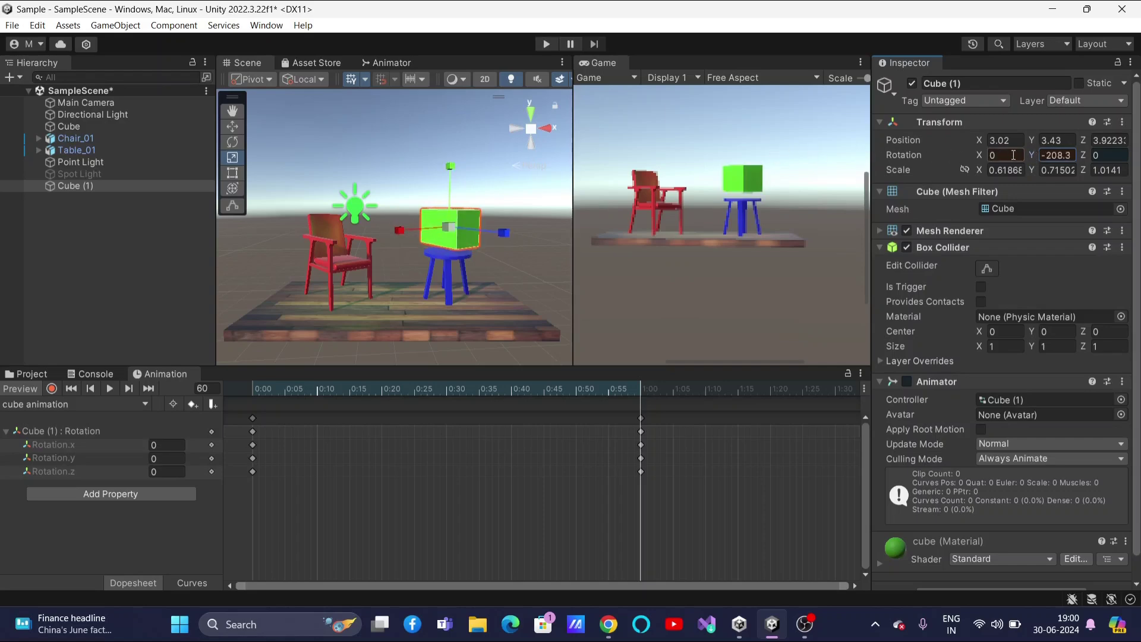
left_click_drag(1033, 155, 847, 144)
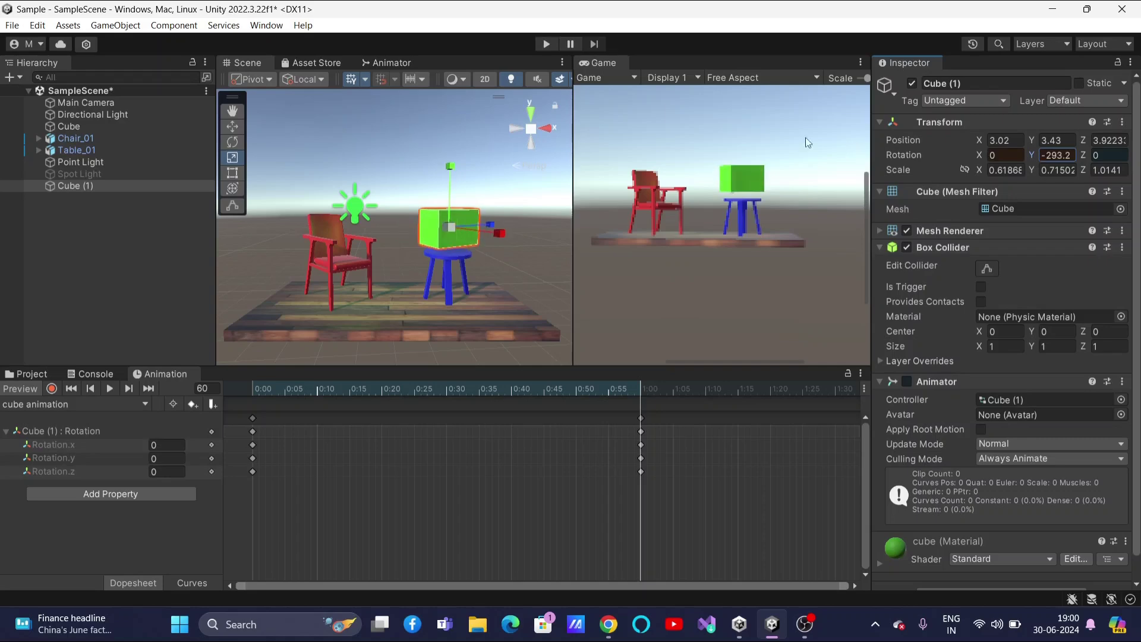
left_click(52, 388)
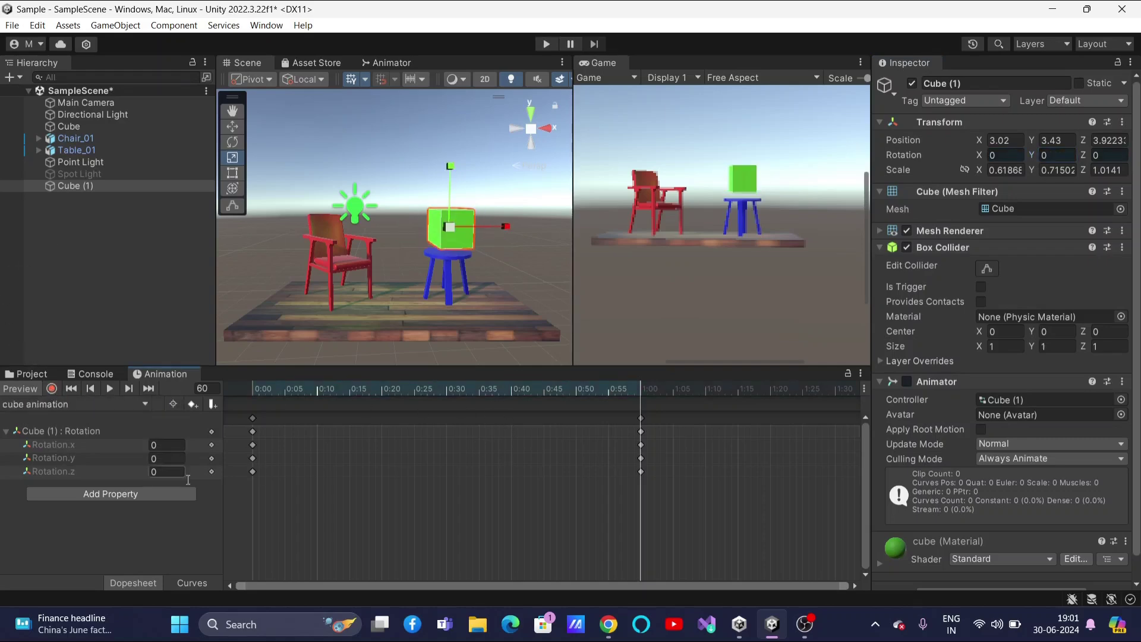
left_click(109, 389)
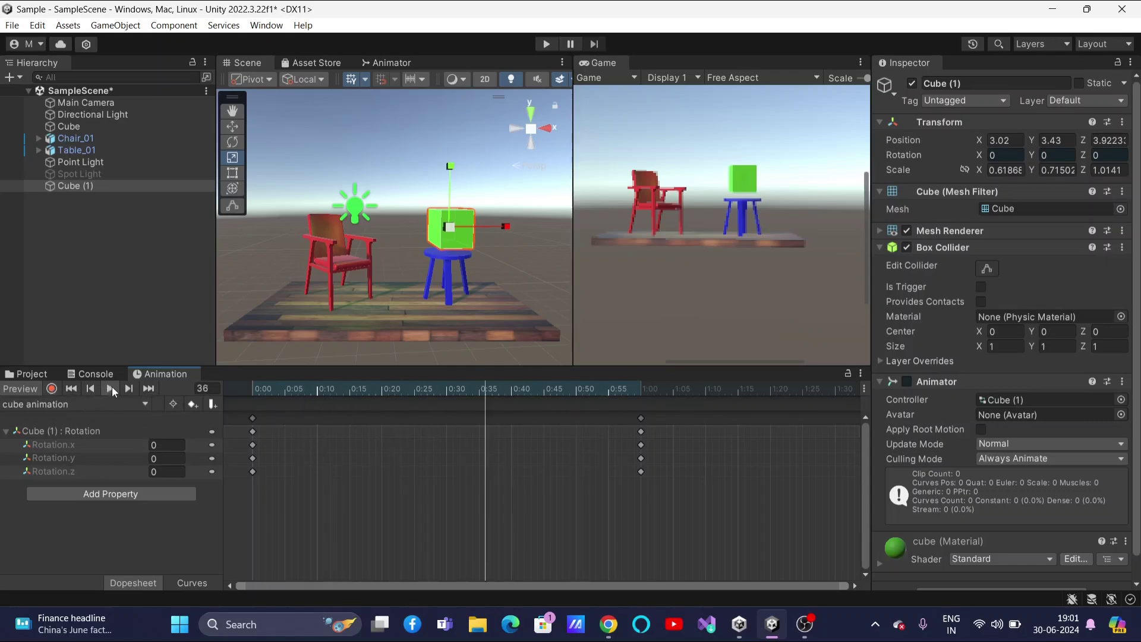
Record a keyframe at frame 60 with the cube's Y rotation at about -458.4, and stop recording
left_click(51, 390)
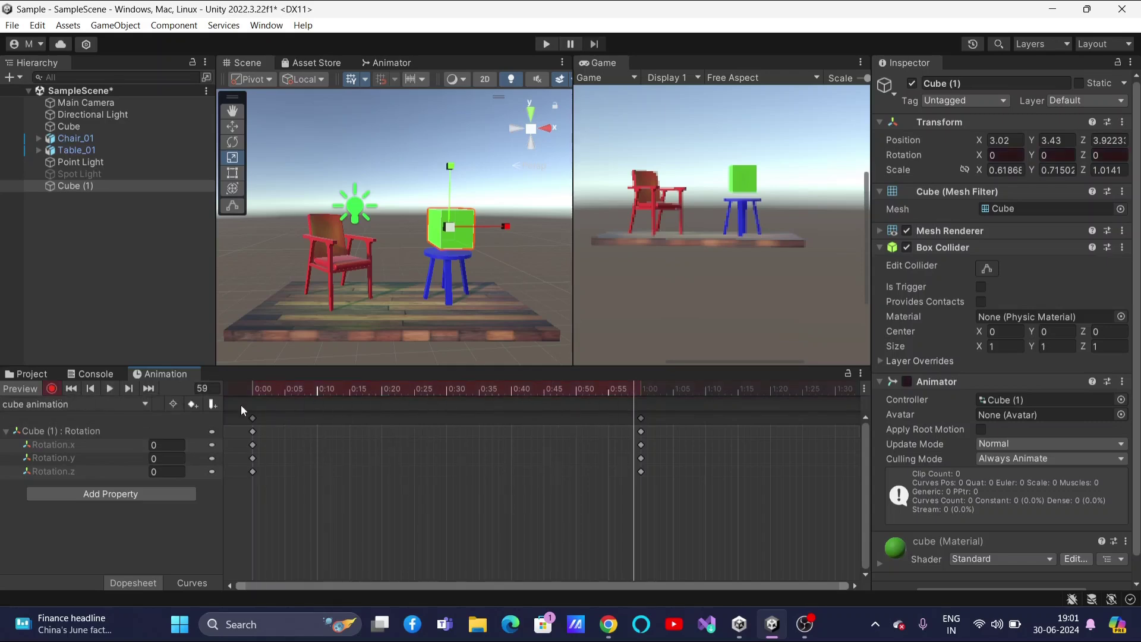
left_click(251, 390)
left_click_drag(251, 384, 641, 409)
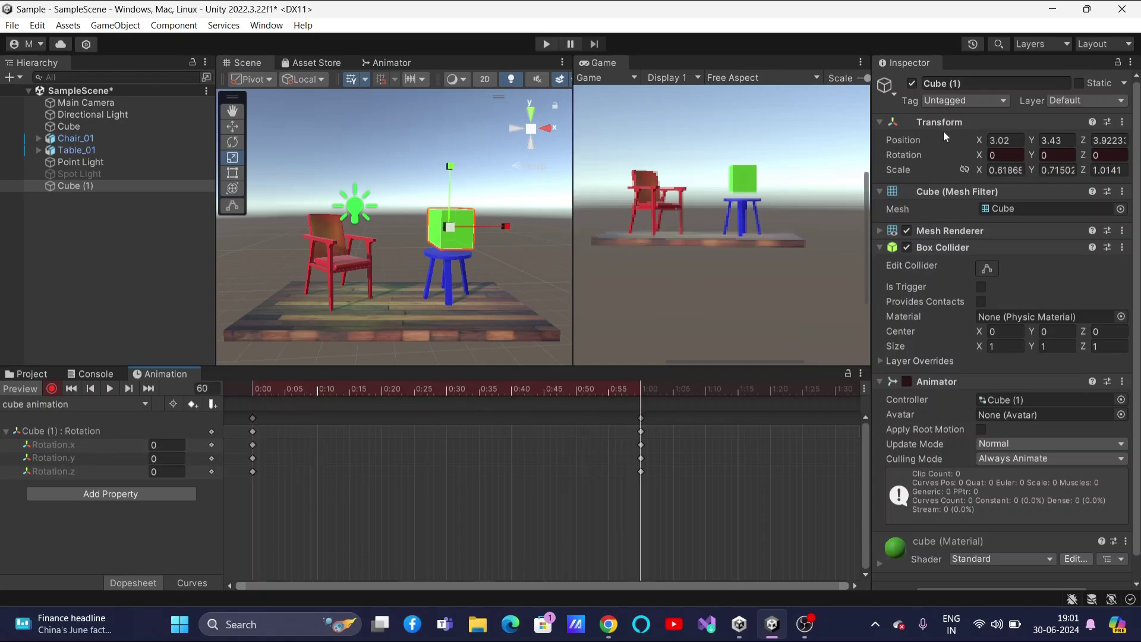
left_click_drag(1039, 154, 247, 185)
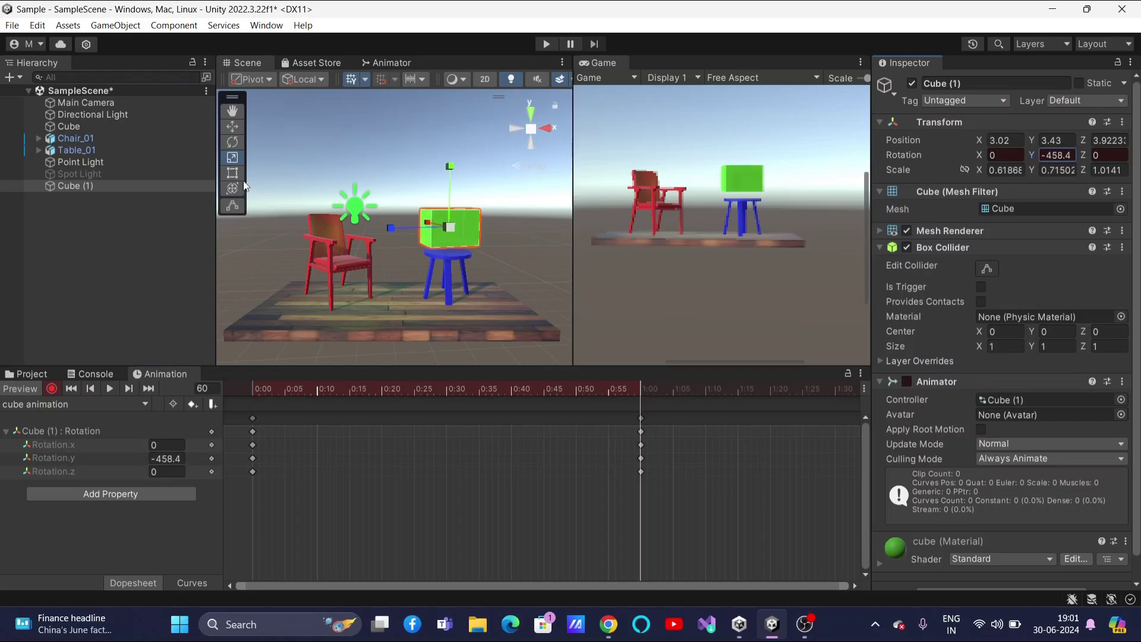
left_click(51, 389)
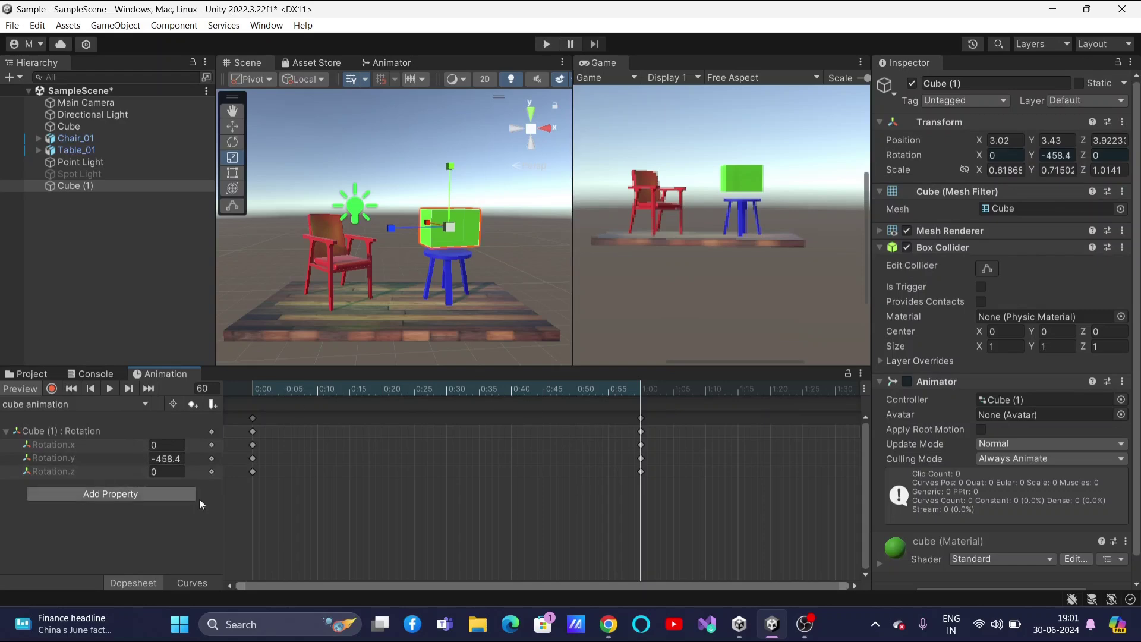
Preview the cube's spin and examine its rotation keys in the Curves view before returning to the dopesheet
left_click(109, 388)
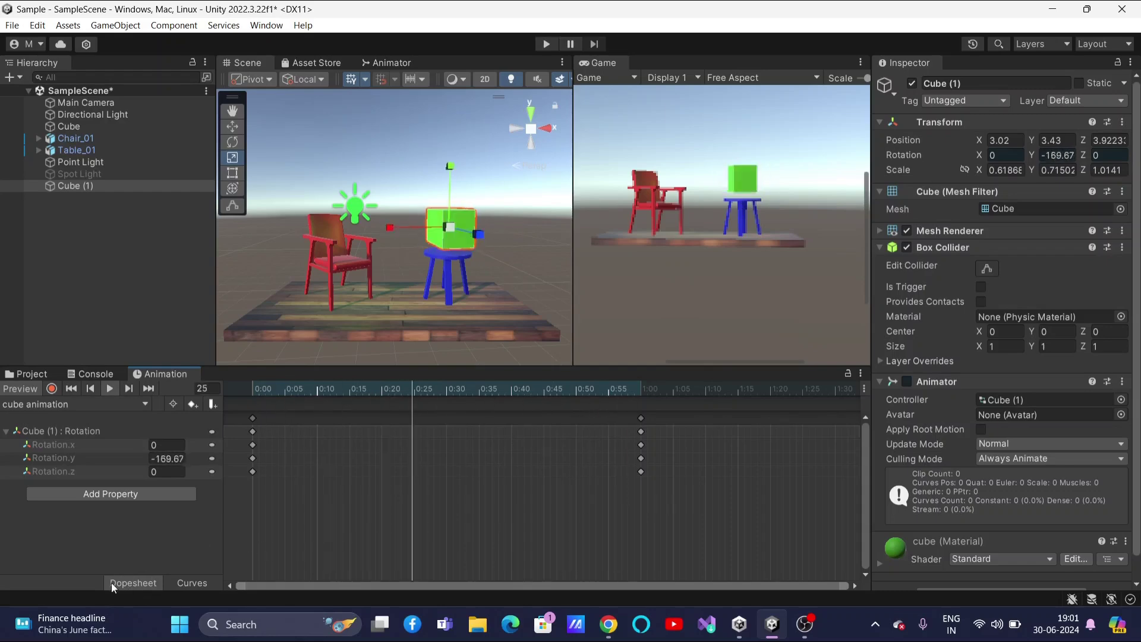
left_click(109, 389)
left_click(198, 581)
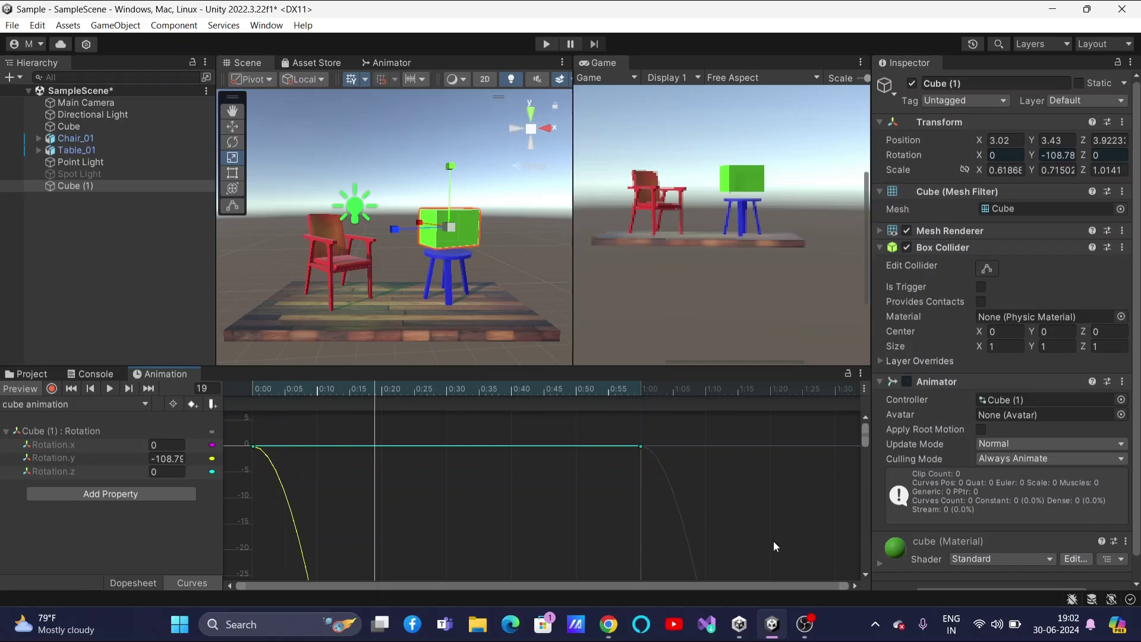
left_click_drag(776, 547, 202, 436)
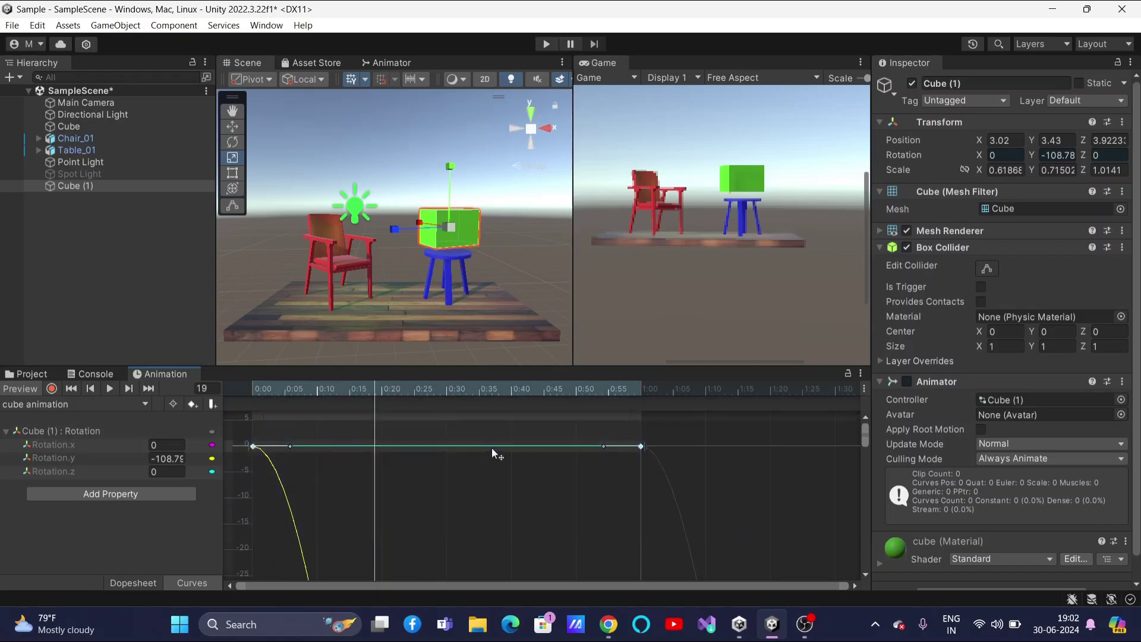
left_click(129, 581)
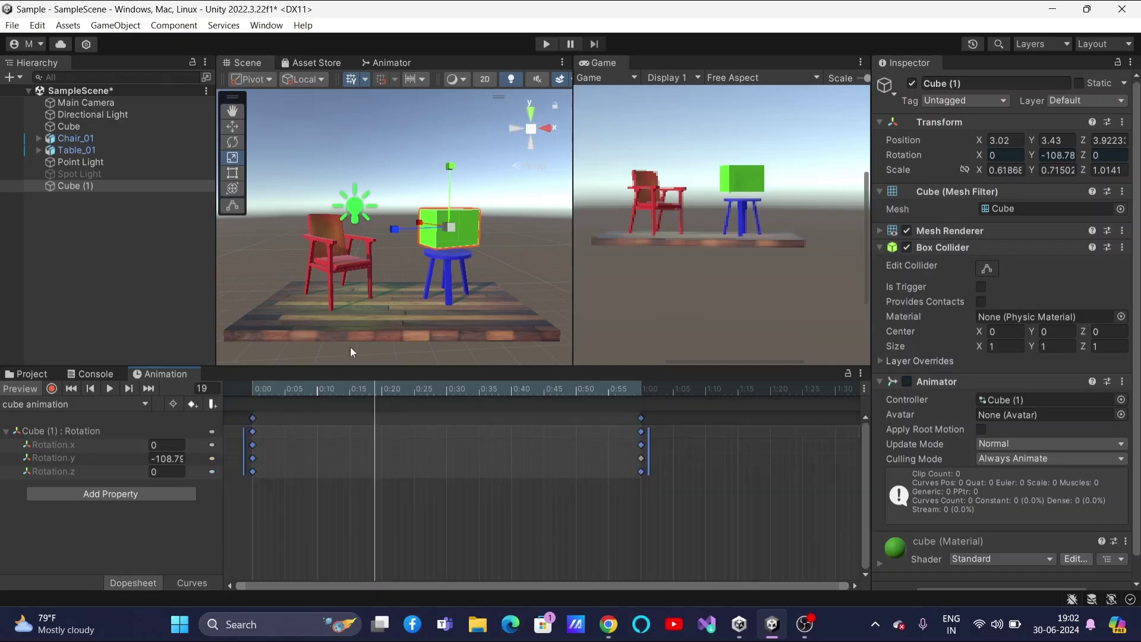
Save the scene and test the cube's spin in Play mode
key("ctrl+s")
left_click(545, 45)
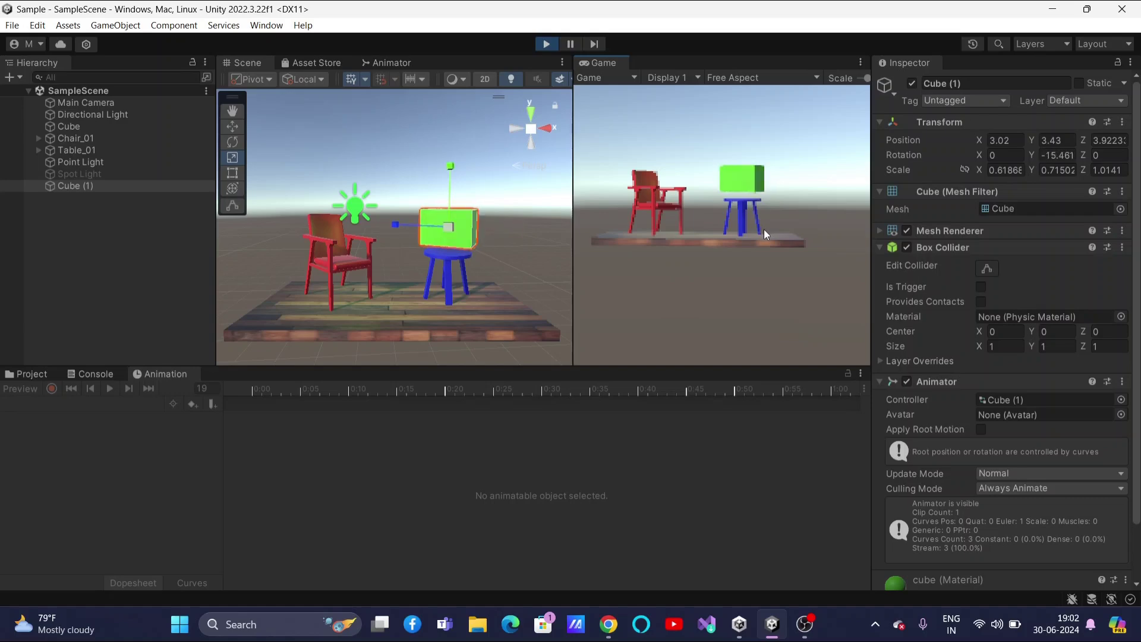
left_click(546, 45)
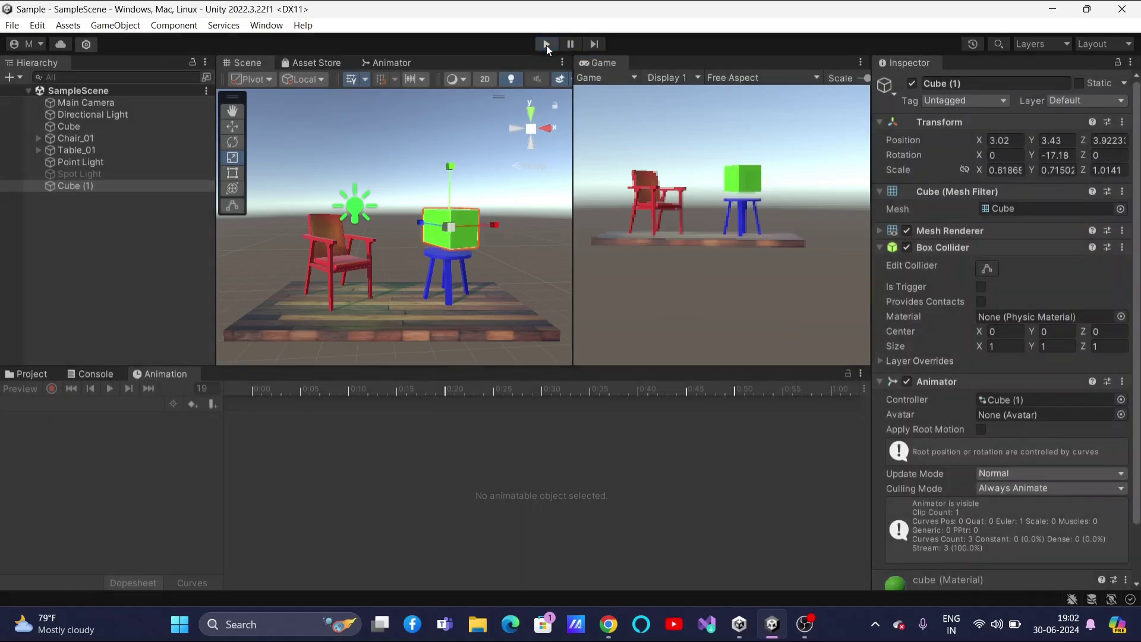
Turn off Loop Time on the cube animation clip and test the scene in Play mode
left_click(167, 374)
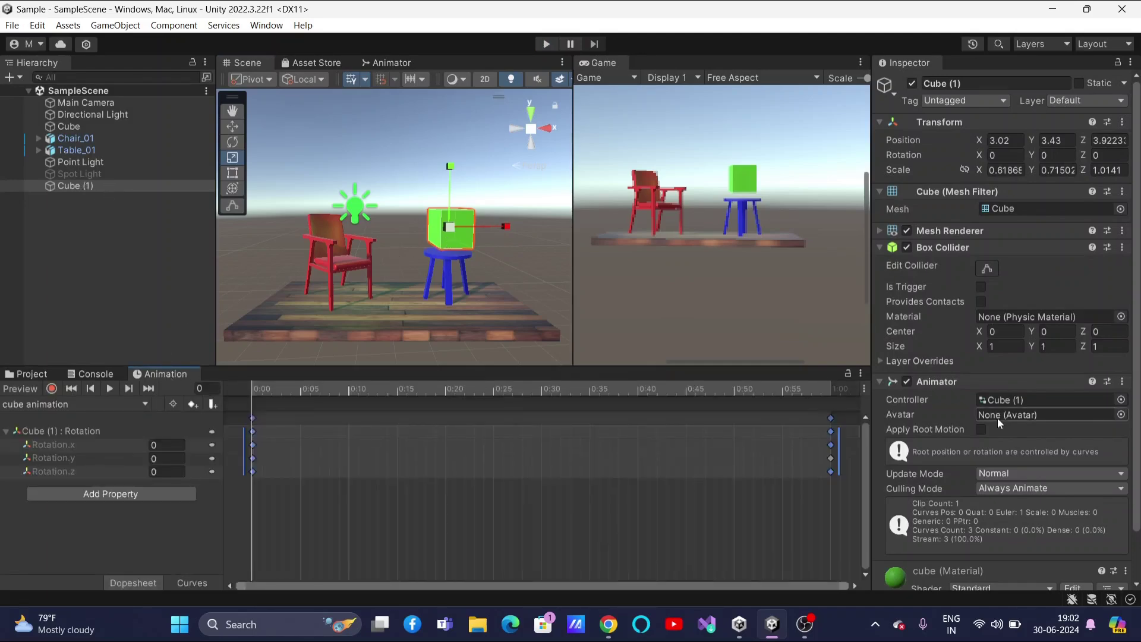
left_click(29, 374)
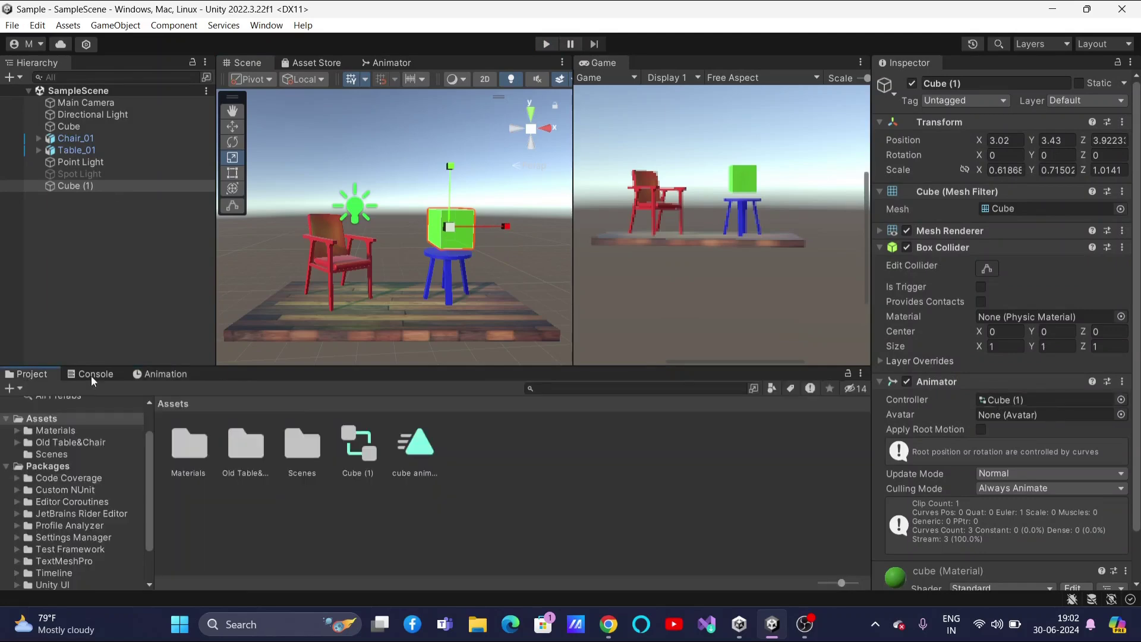
left_click(417, 446)
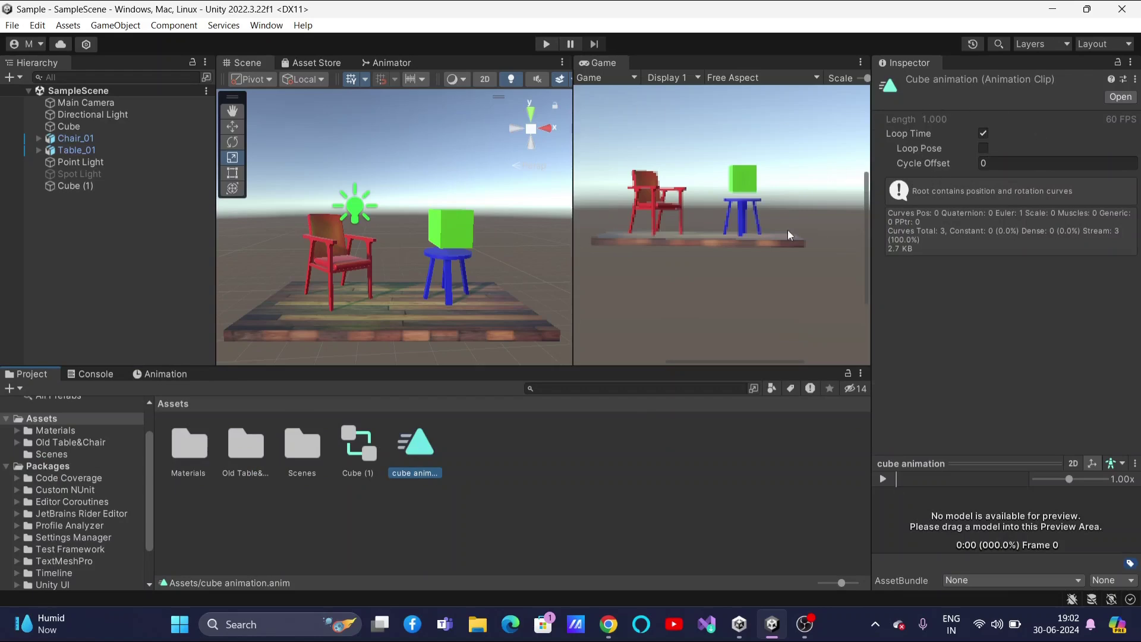
left_click(986, 149)
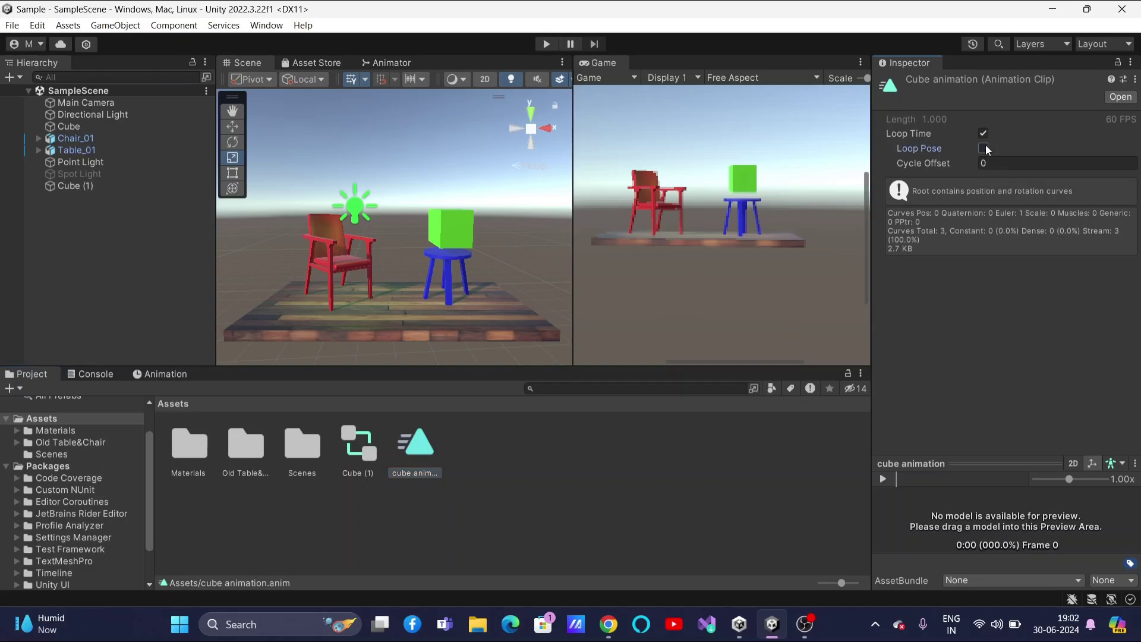
left_click(984, 133)
left_click(547, 44)
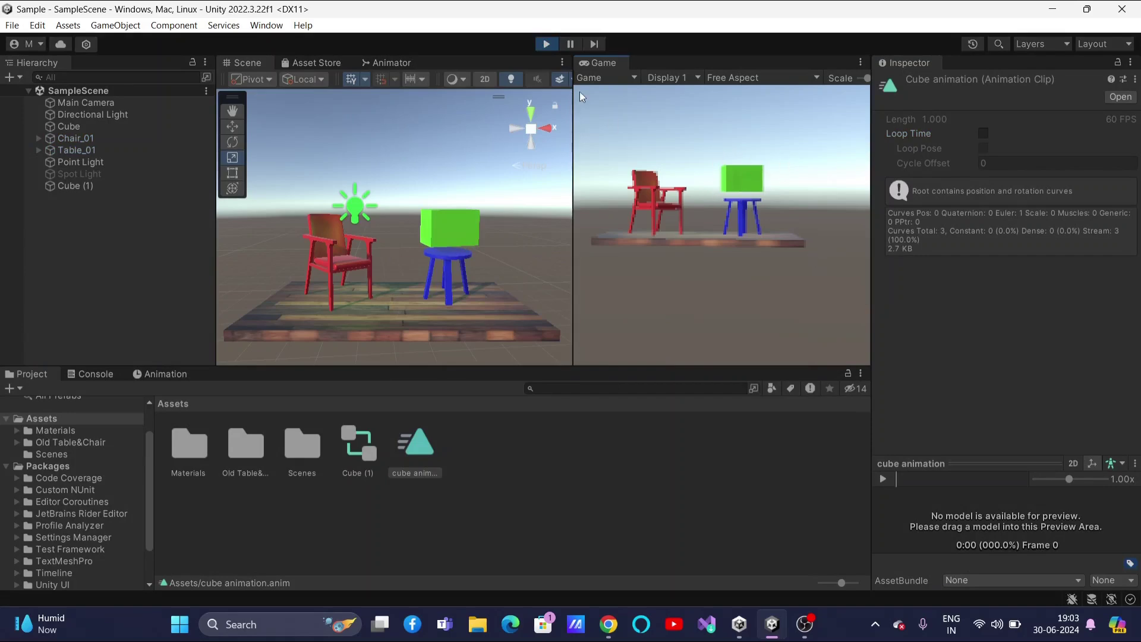
left_click(548, 44)
Turn Loop Time back on for the cube animation clip and test the scene again
left_click(984, 134)
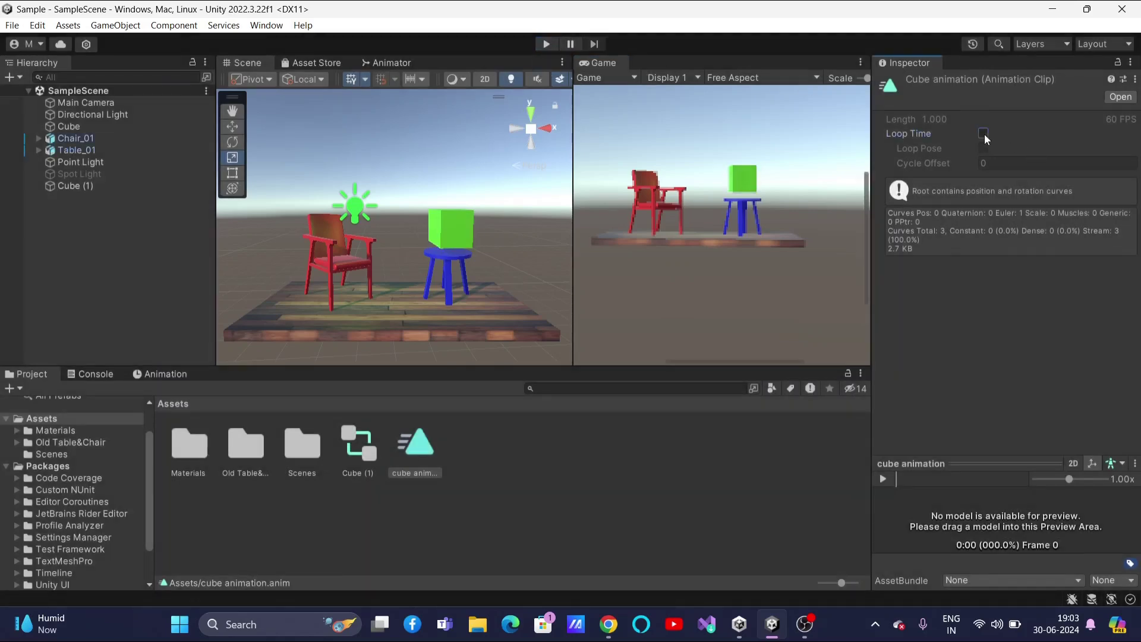
left_click(545, 44)
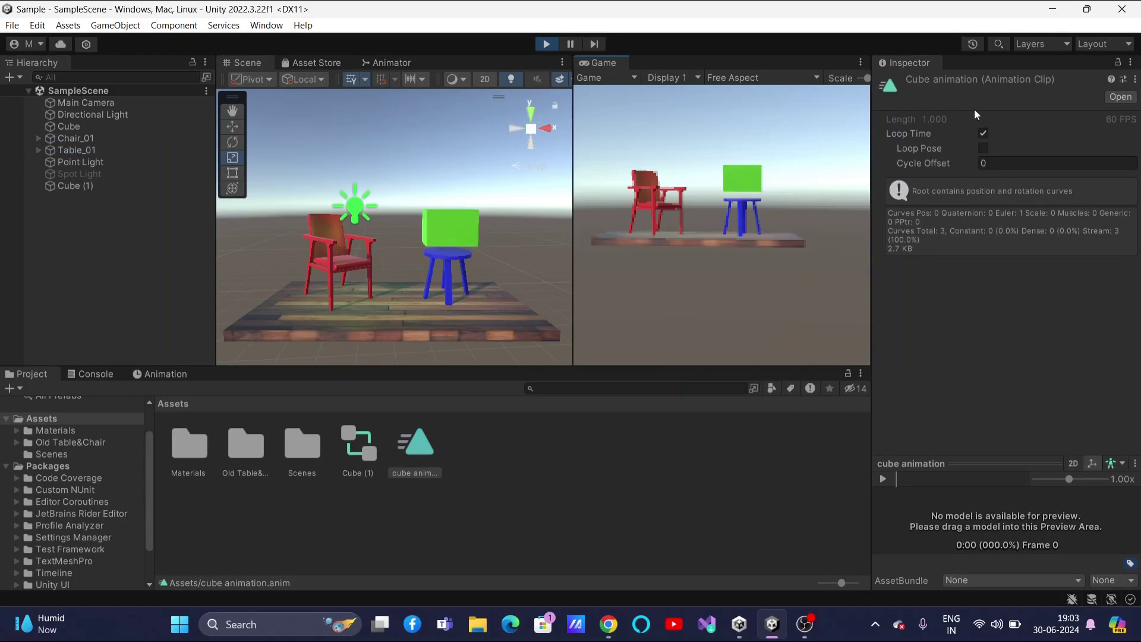
left_click(546, 44)
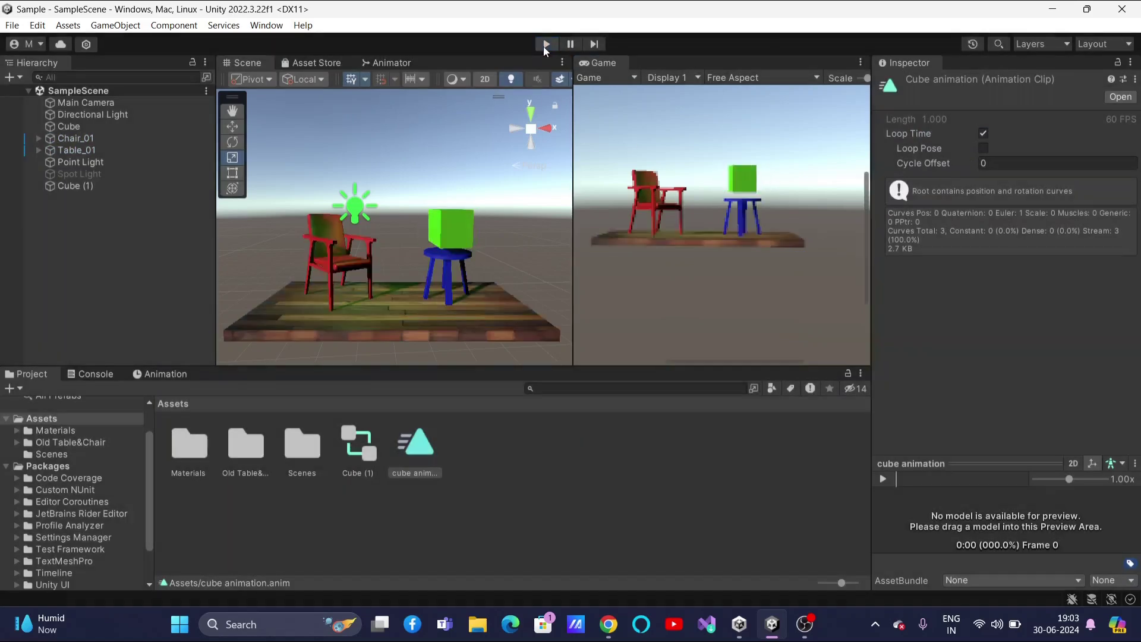
Create an animation clip named "chair Animation" for the yizi_Low_pCube24 mesh under Chair_01
left_click(173, 372)
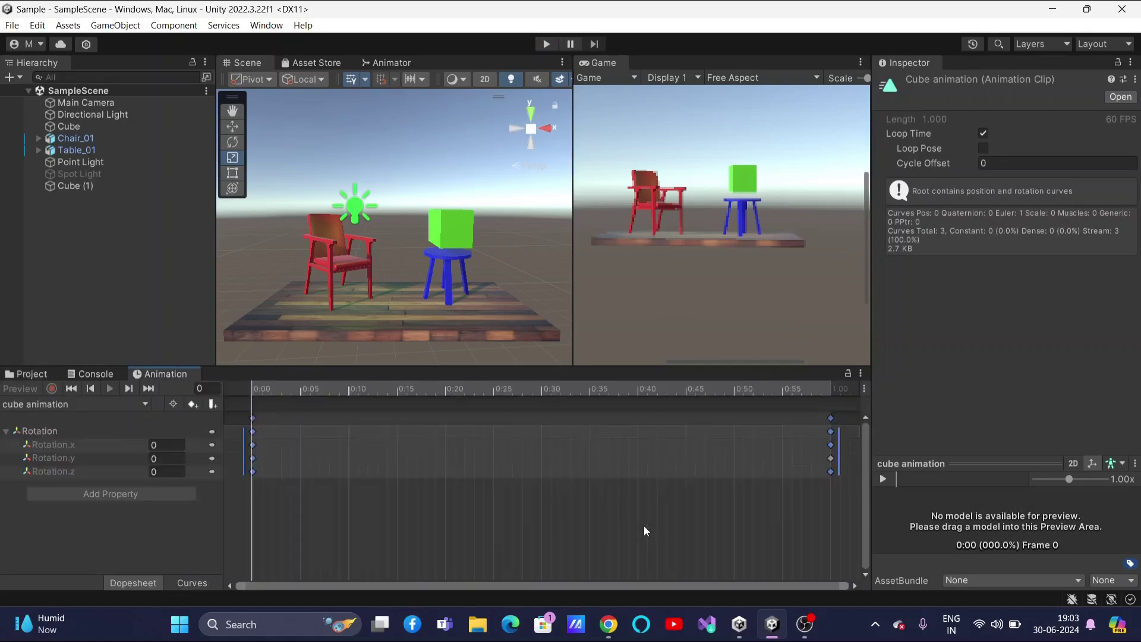
left_click(343, 258)
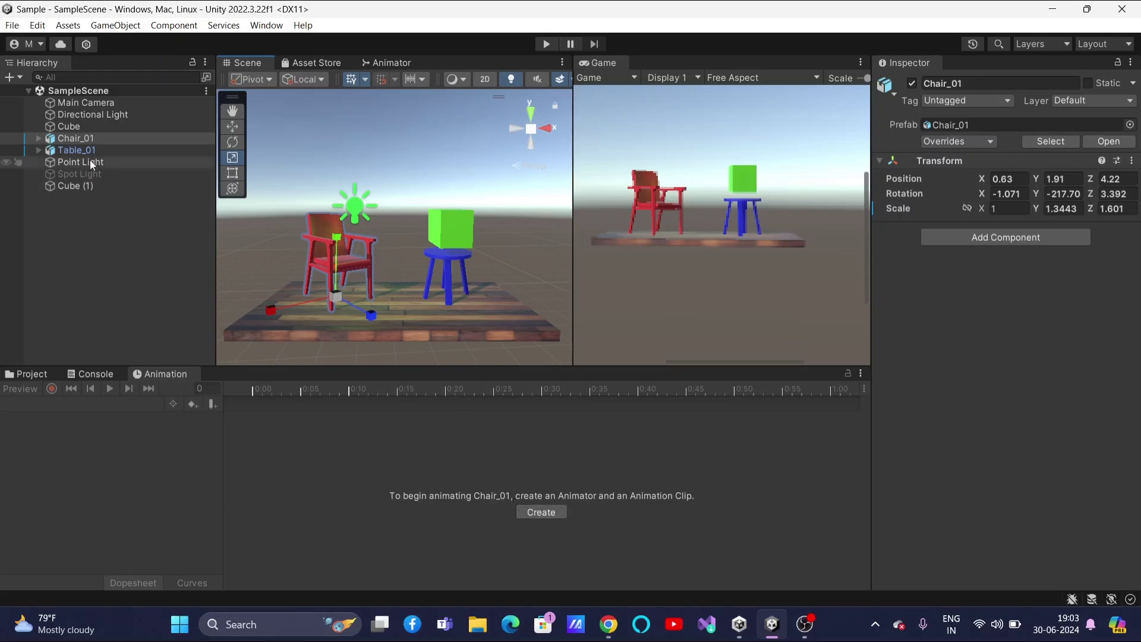
left_click(38, 138)
left_click(87, 151)
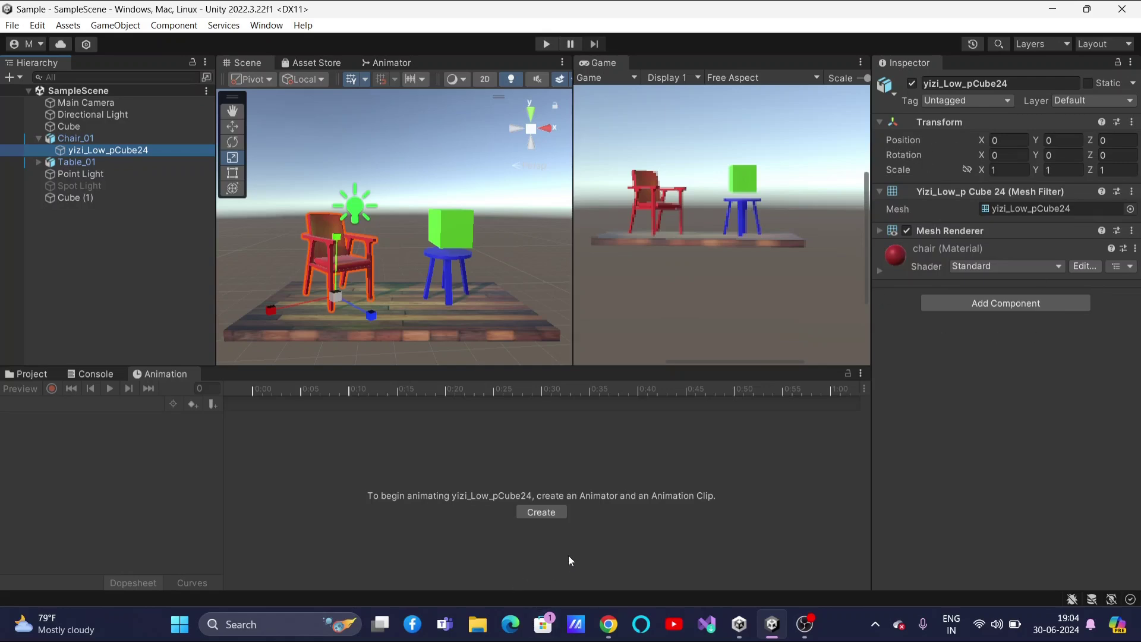
left_click(543, 512)
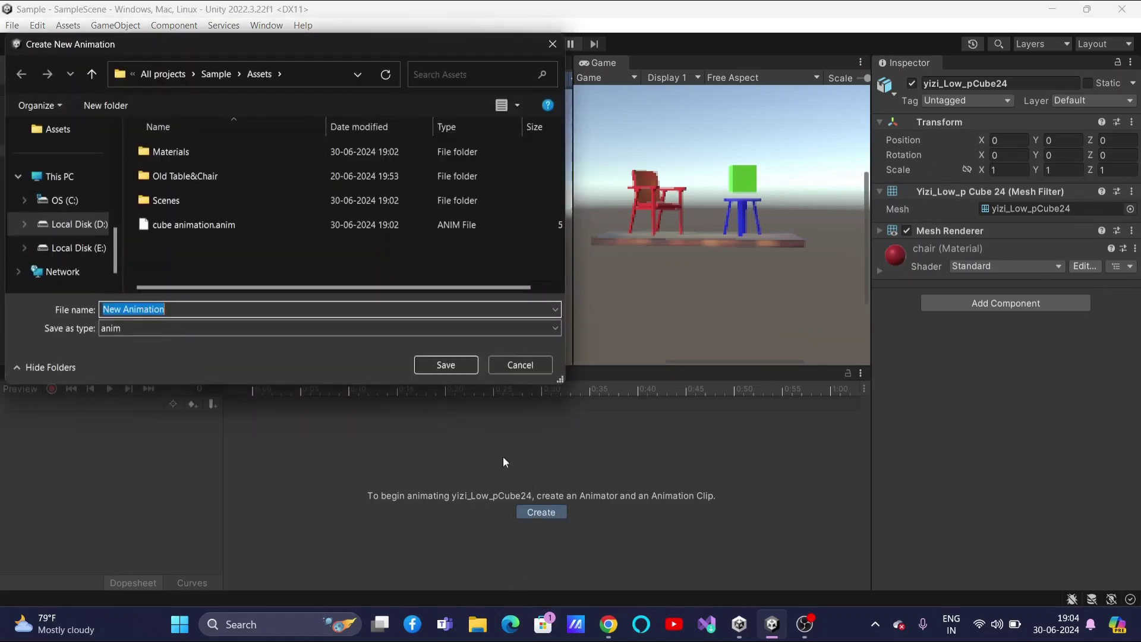
type("cha")
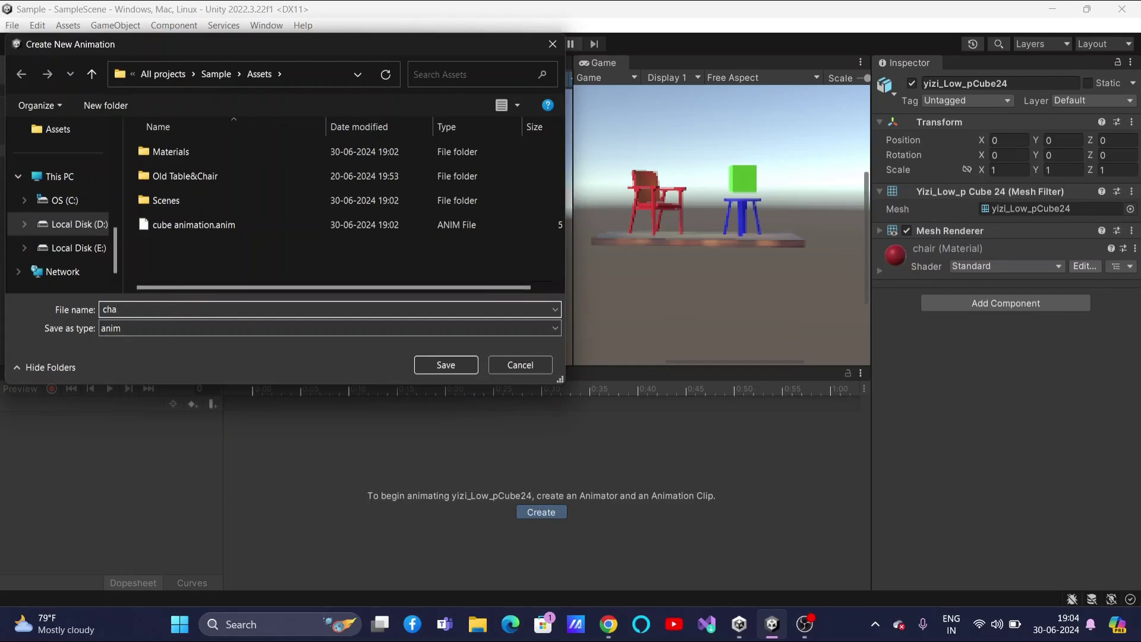
type("ir Animation")
left_click(461, 364)
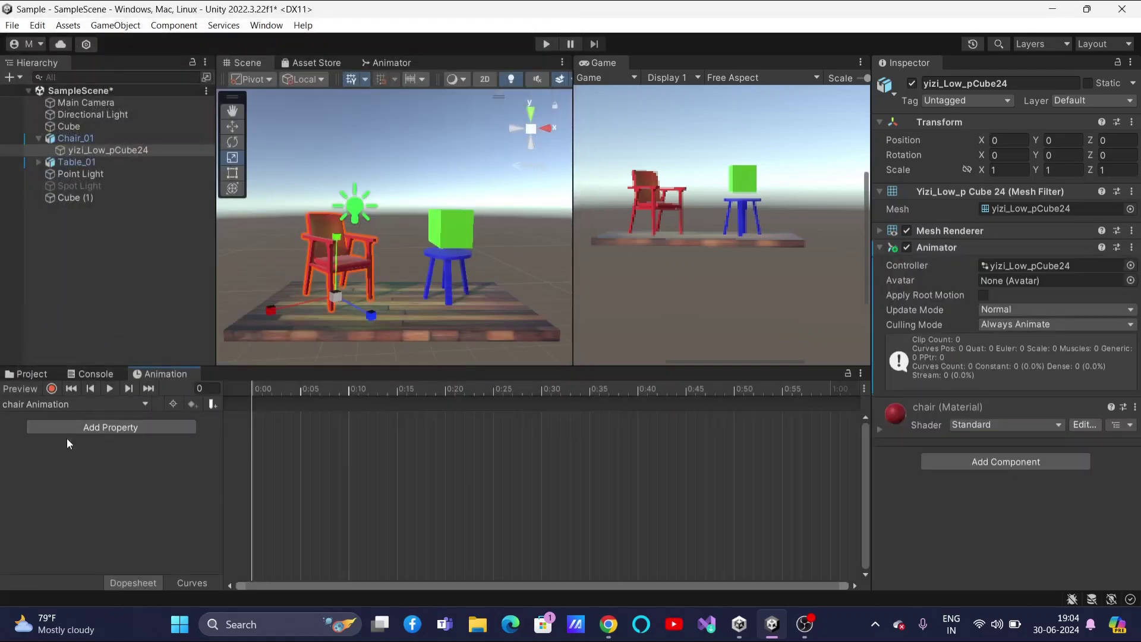
Add the Transform Position property to the chair animation clip
left_click(132, 427)
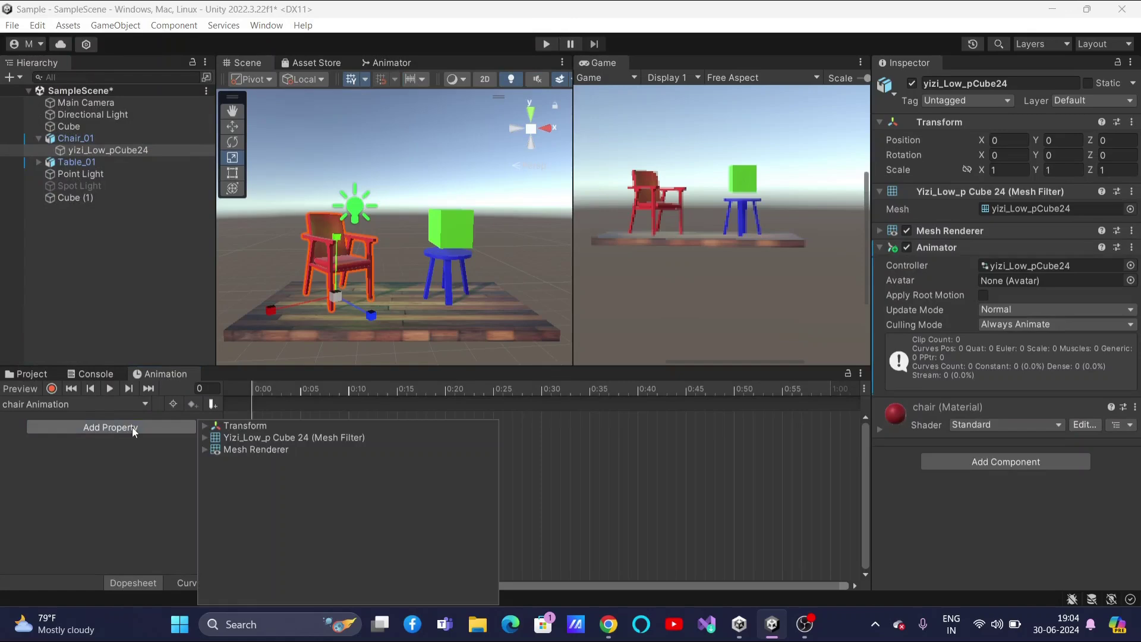
left_click(205, 426)
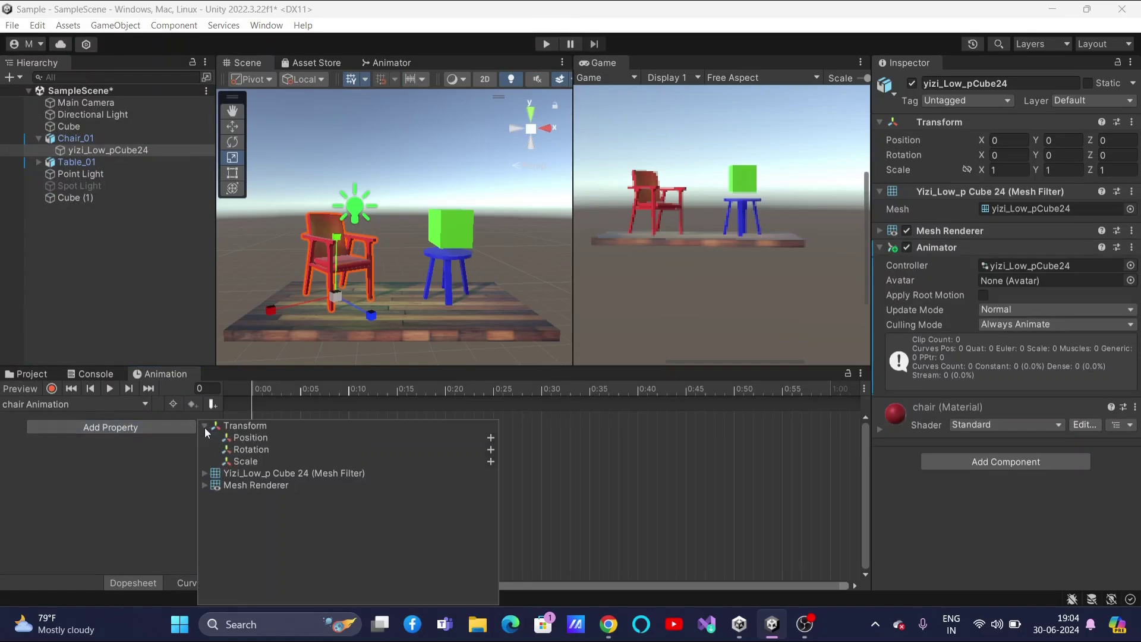
left_click(491, 438)
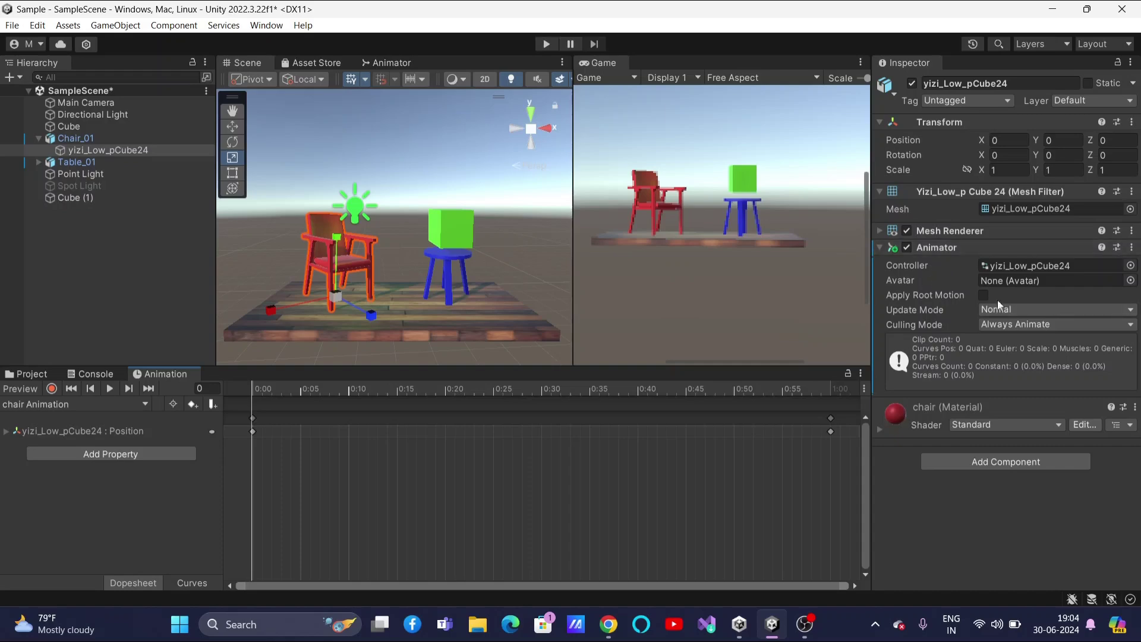
Start keyframe recording, expand the chair's Position channels, and add a position key at frame 30
left_click(51, 389)
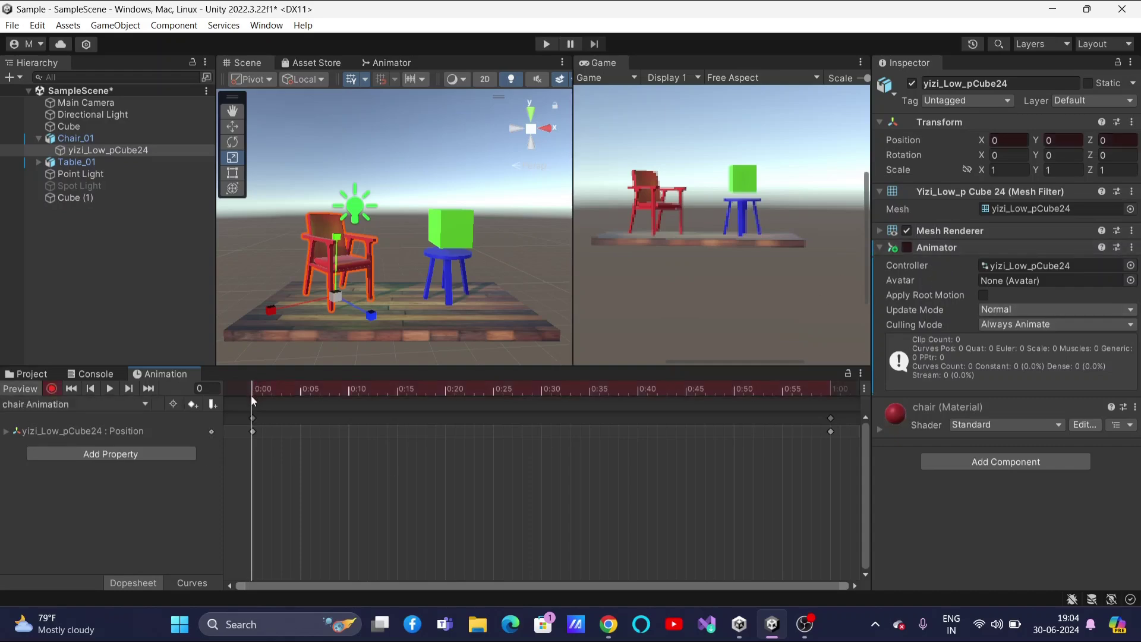
left_click(7, 431)
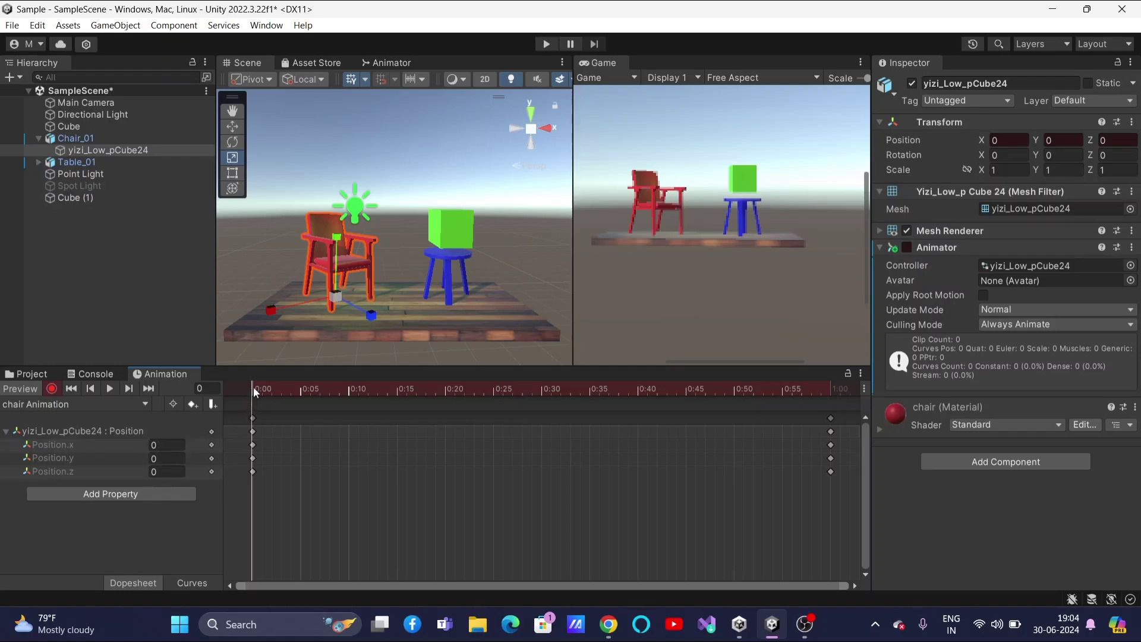
left_click_drag(252, 389, 540, 402)
right_click(541, 402)
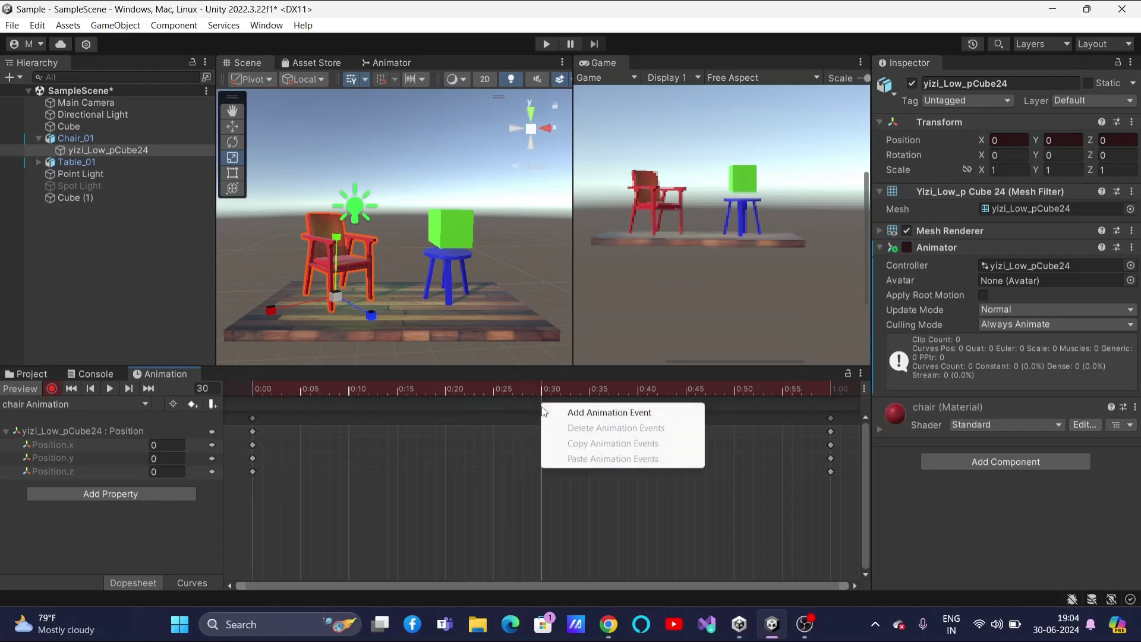
left_click(540, 480)
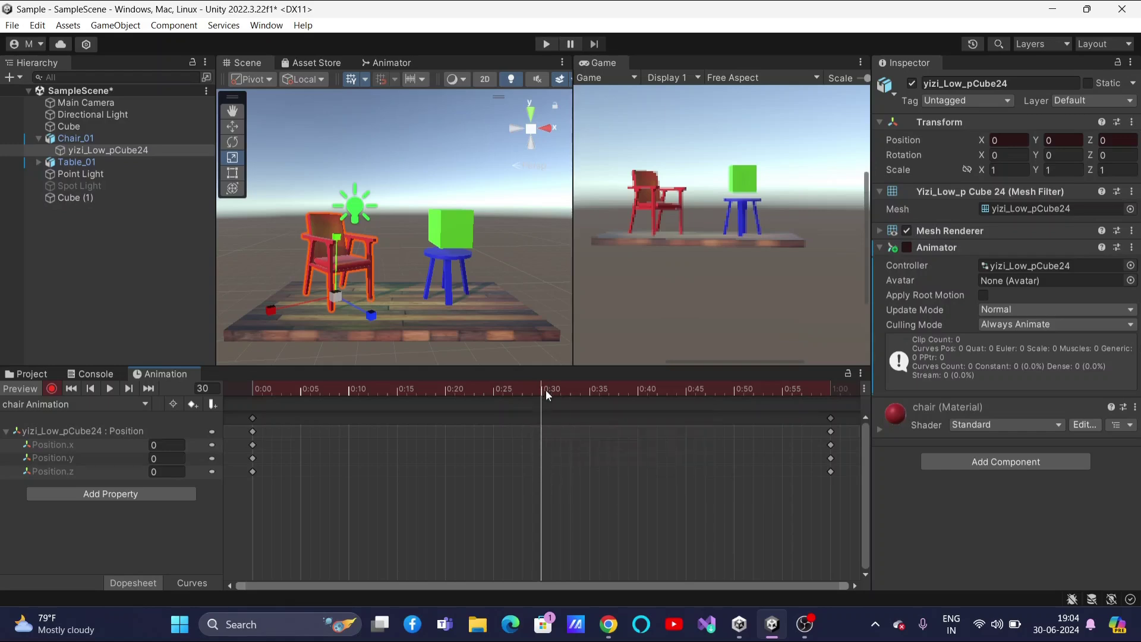
right_click(541, 427)
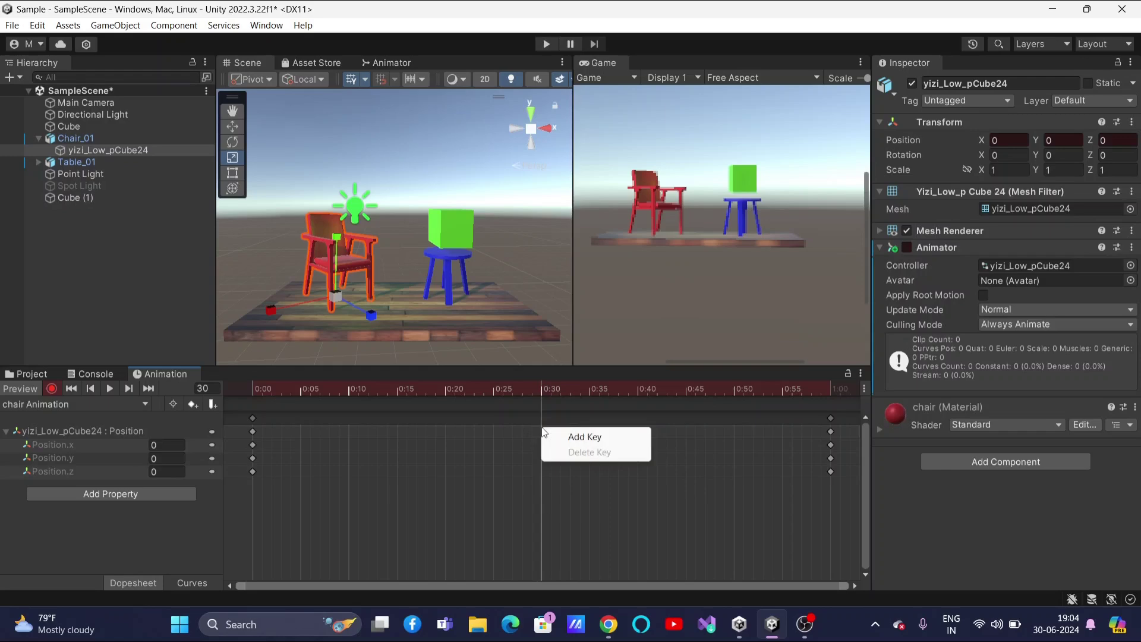
left_click(572, 434)
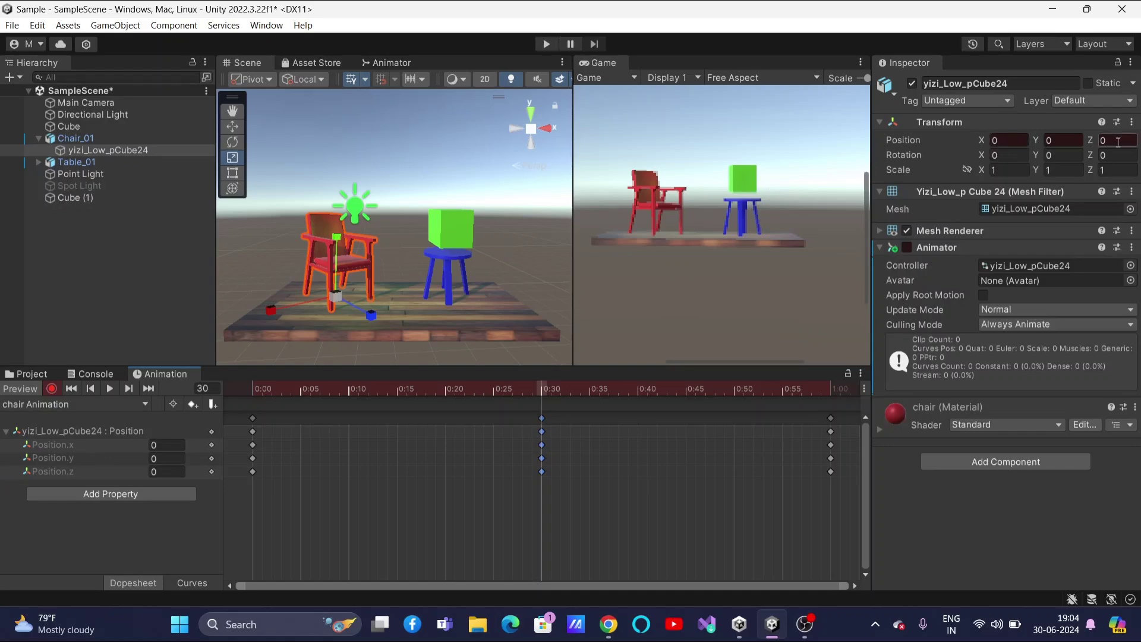
Try shifting the chair's X position to about 0.32 at frame 30, and reset it to 0
mouse_move(989, 140)
left_mouse_down()
mouse_move(940, 143)
mouse_move(994, 144)
left_mouse_up()
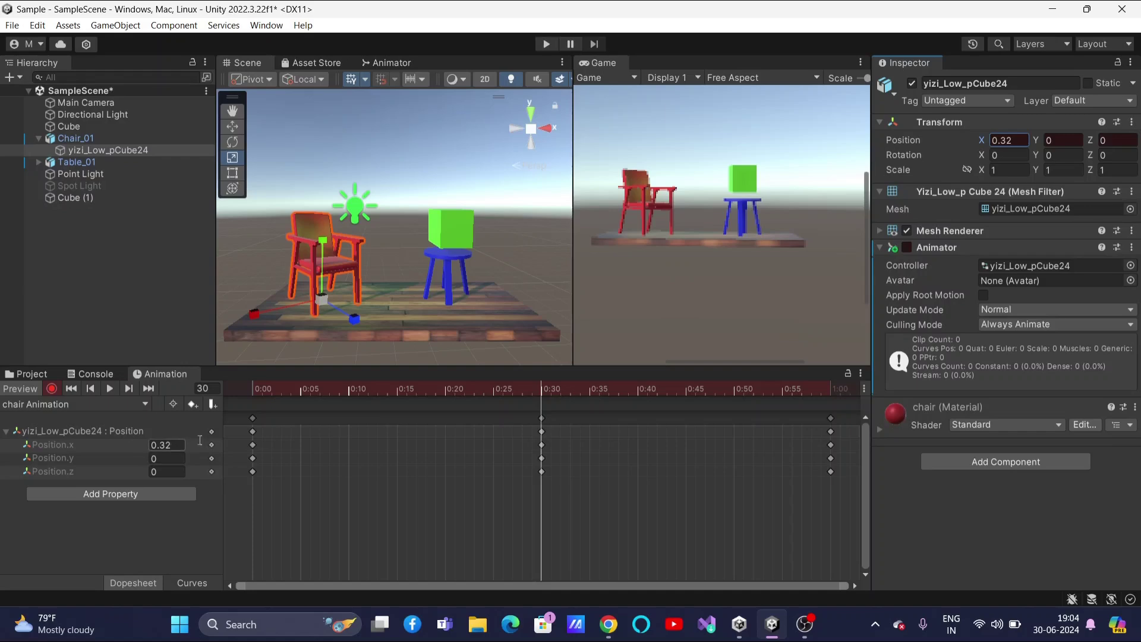
left_click_drag(1018, 143, 979, 148)
left_click(1020, 141)
type("0")
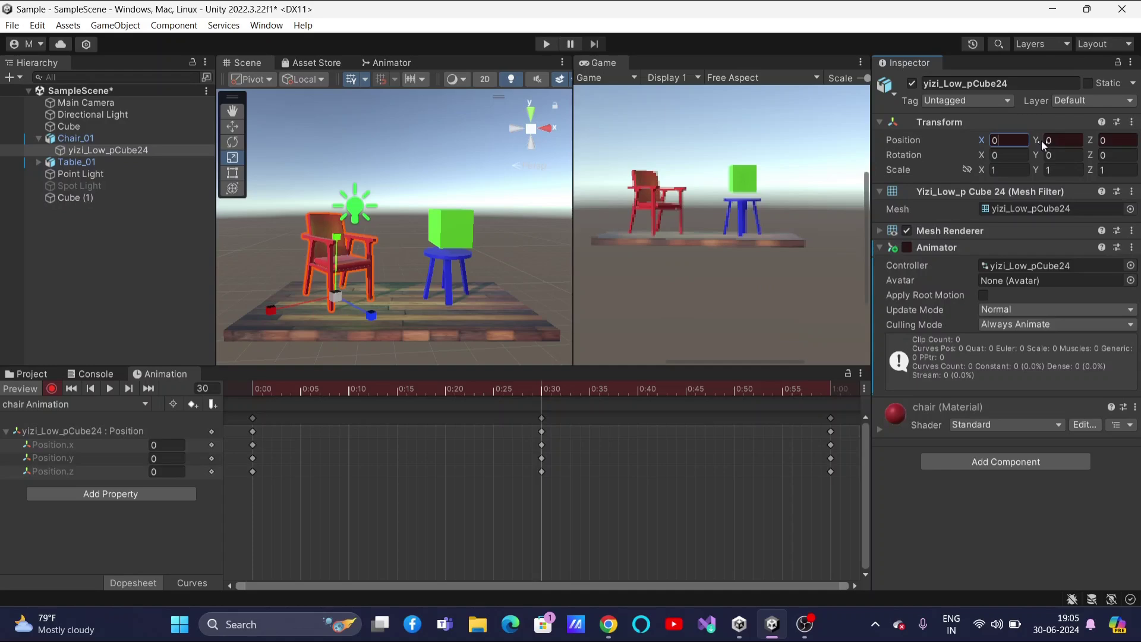
Record the chair's Z position as -2.15 at frame 30 and about 1.64 at frame 60
mouse_move(1042, 140)
left_mouse_down()
mouse_move(1022, 140)
mouse_move(1092, 140)
mouse_move(1049, 145)
left_mouse_up()
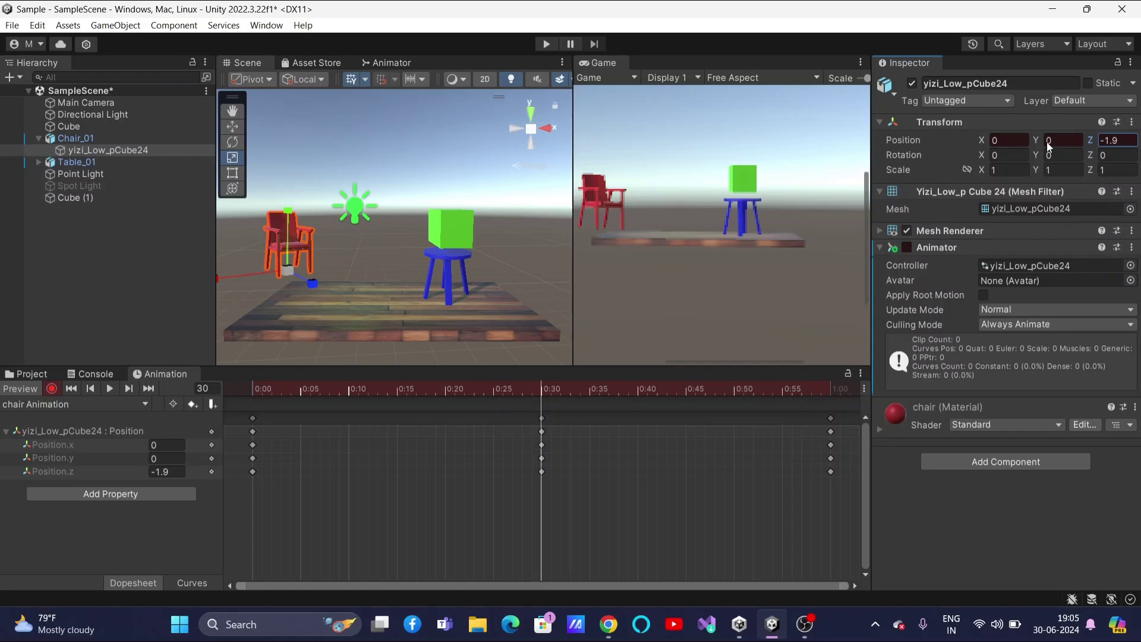
type("-2.15")
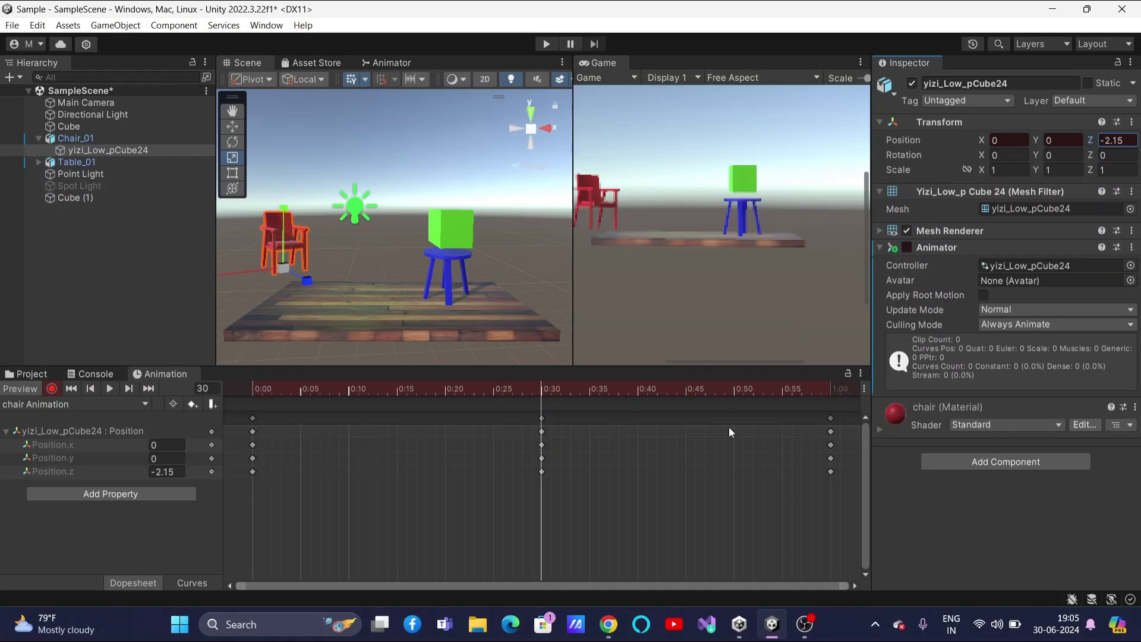
left_click_drag(541, 384, 831, 393)
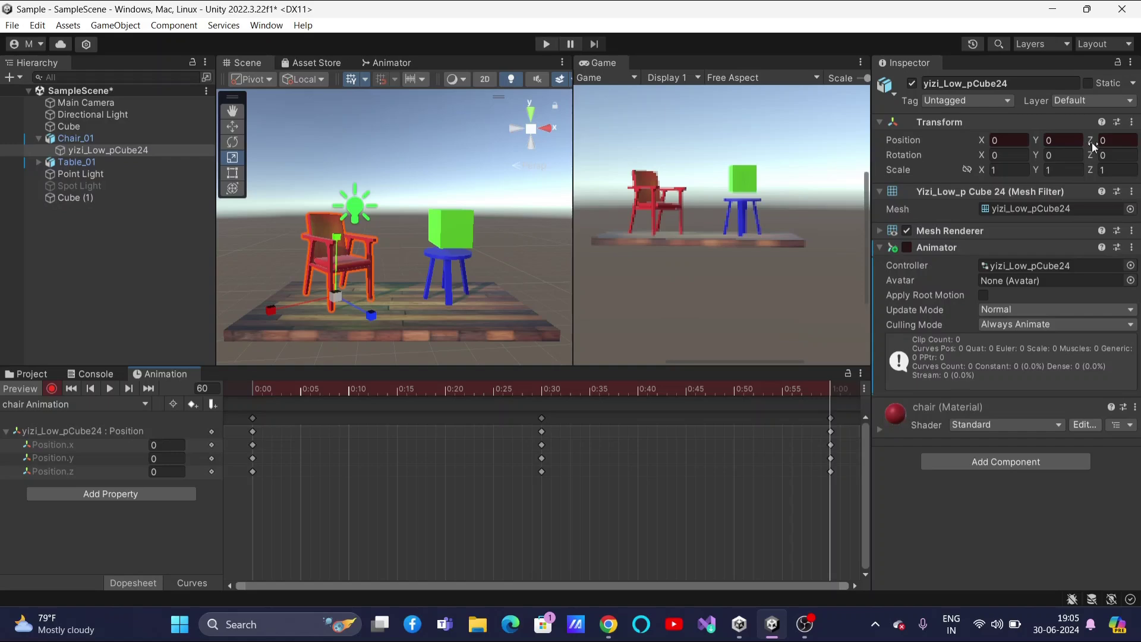
left_click_drag(1092, 142, 3, 156)
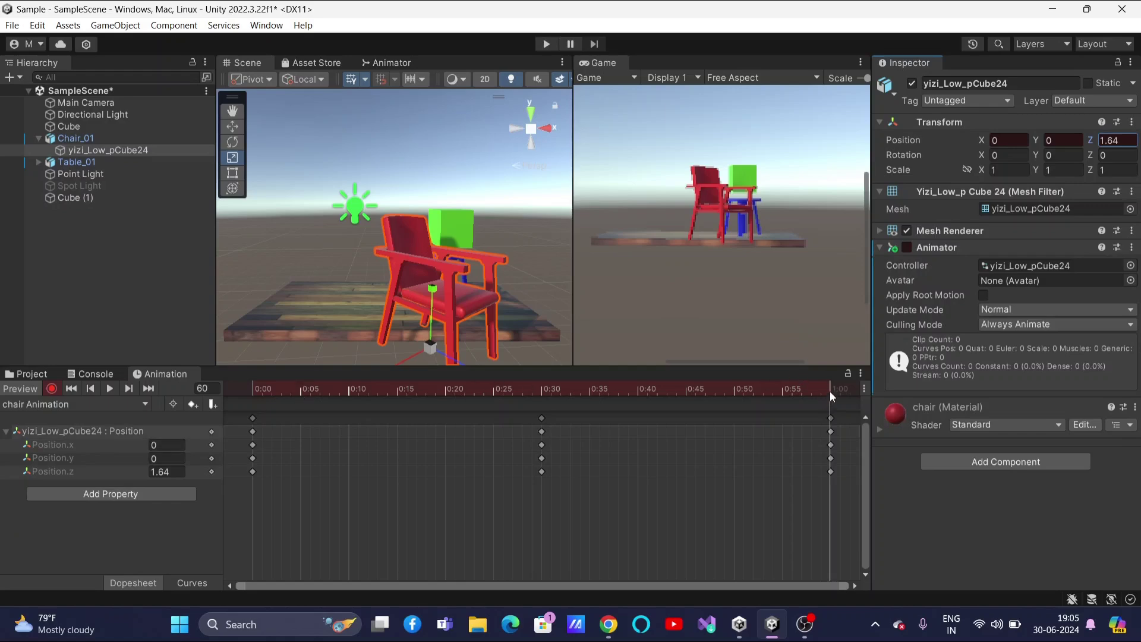
Scrub back to the chair's frame 30 key, stop recording, and preview the chair animation
left_click_drag(830, 391, 548, 464)
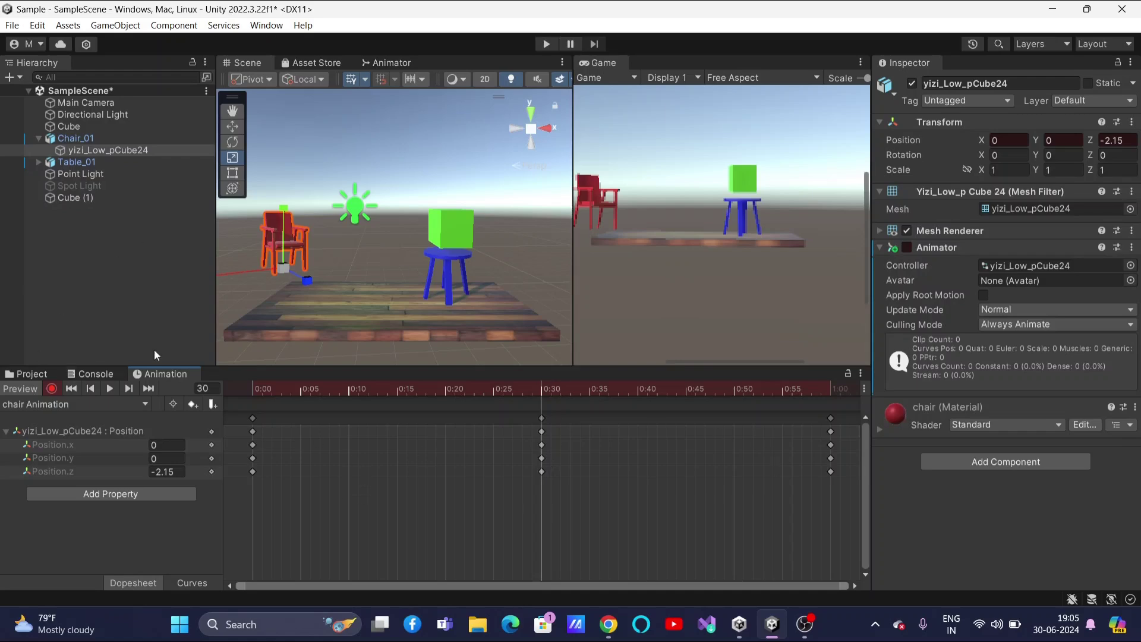
left_click(52, 389)
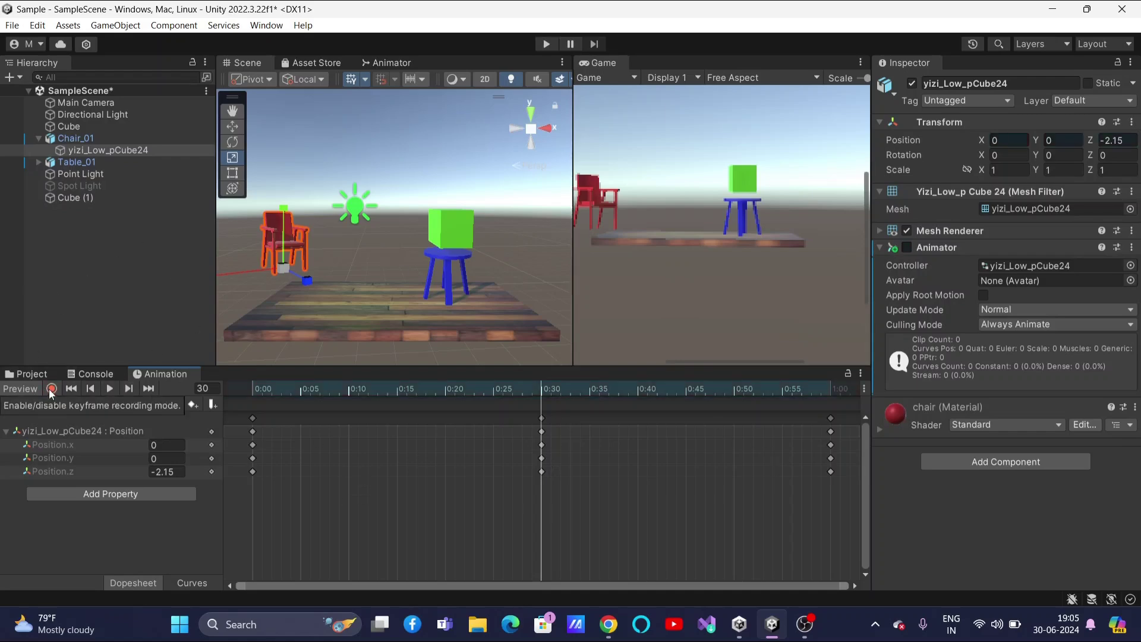
left_click(109, 388)
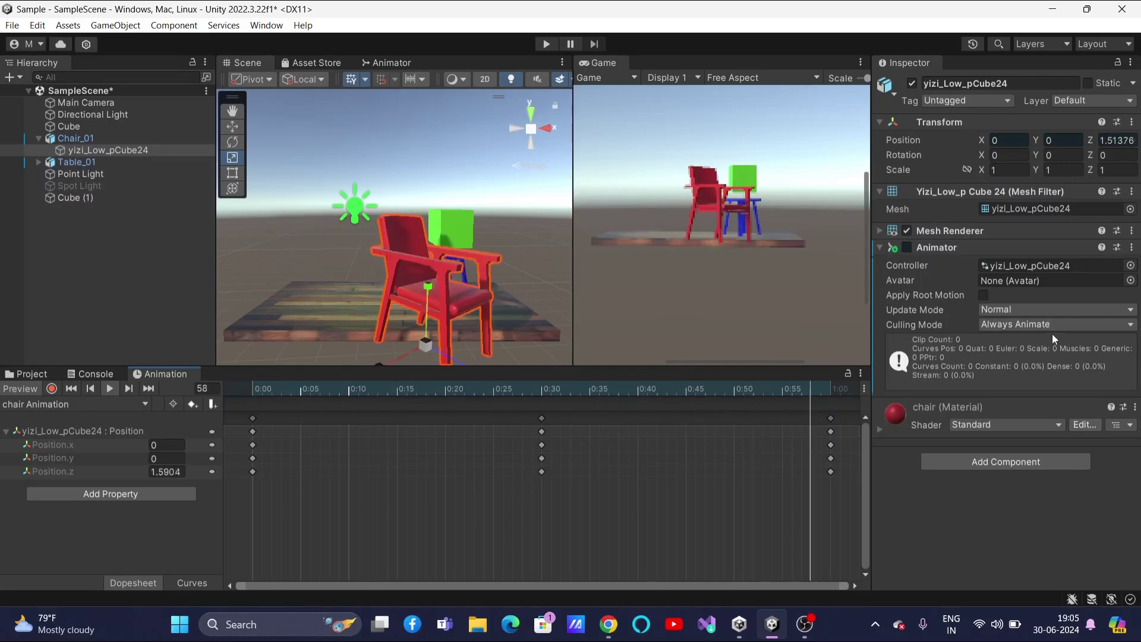
left_click(109, 389)
Turn off Loop Time for the chair Animation clip in the project's Assets folder
left_click(28, 374)
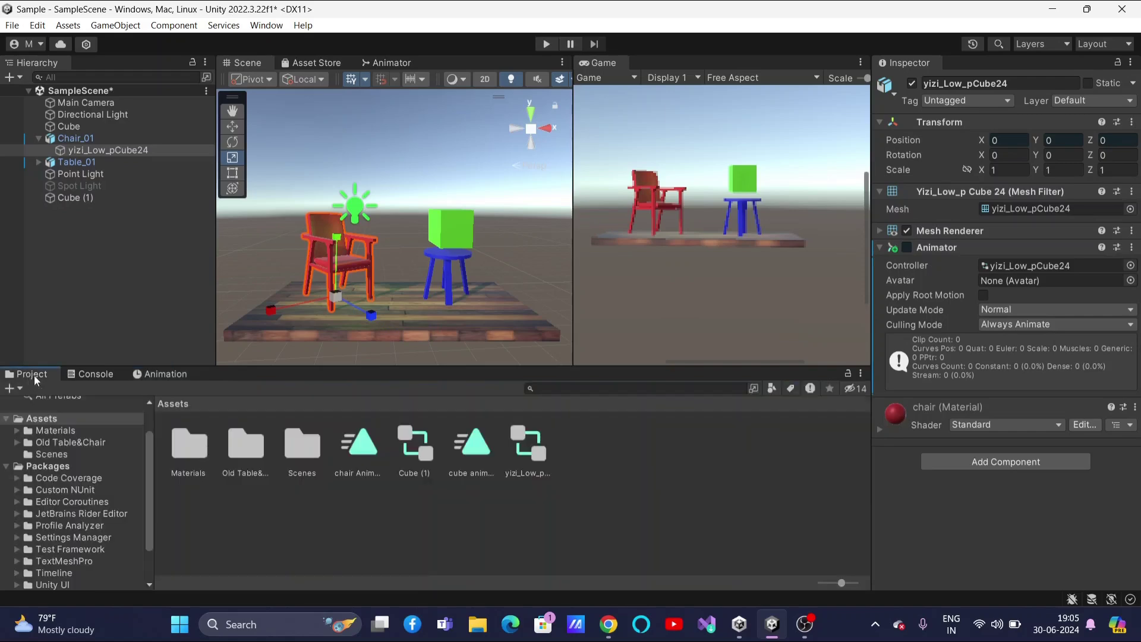
left_click(362, 459)
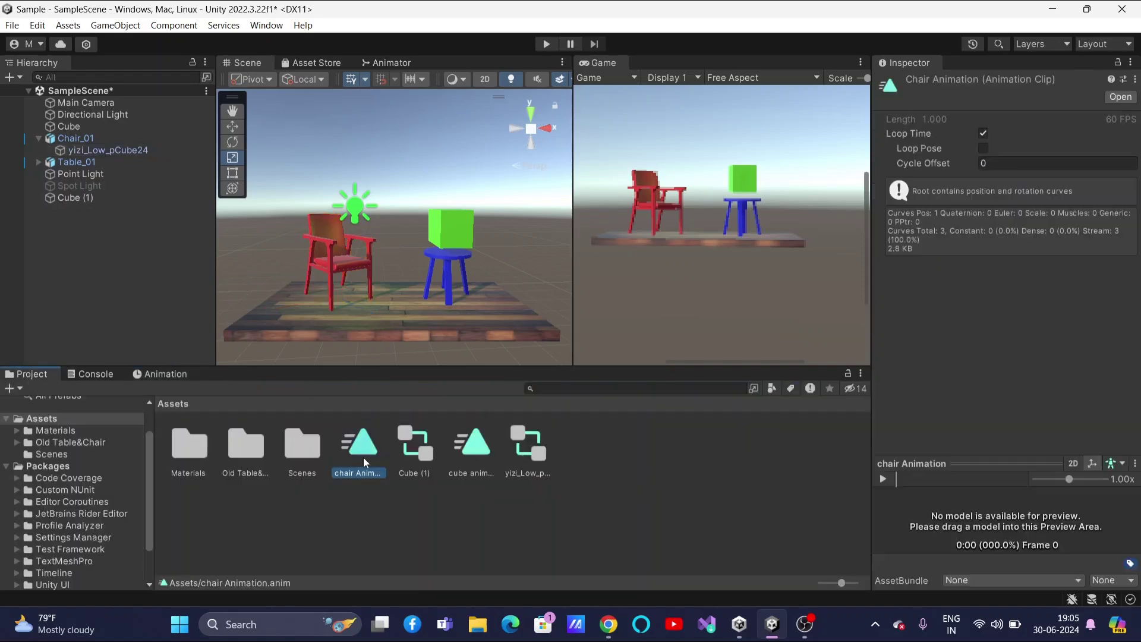
left_click(981, 136)
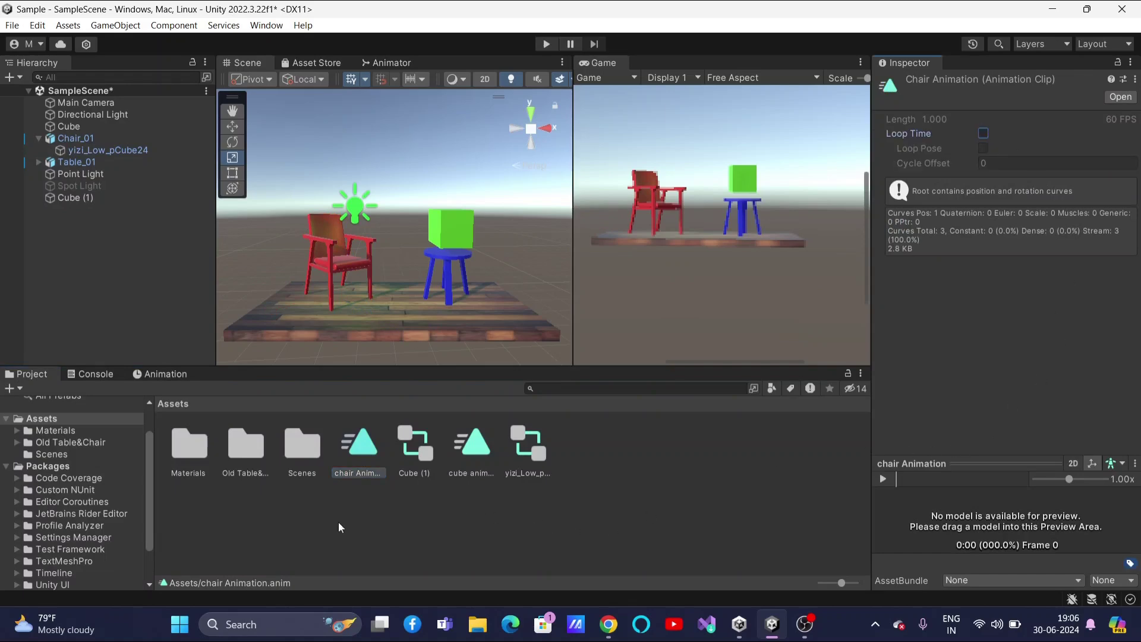
Enable the Animator component on the chair mesh yizi_Low_pCube24, and run the scene in Play mode before stopping it
left_click(169, 374)
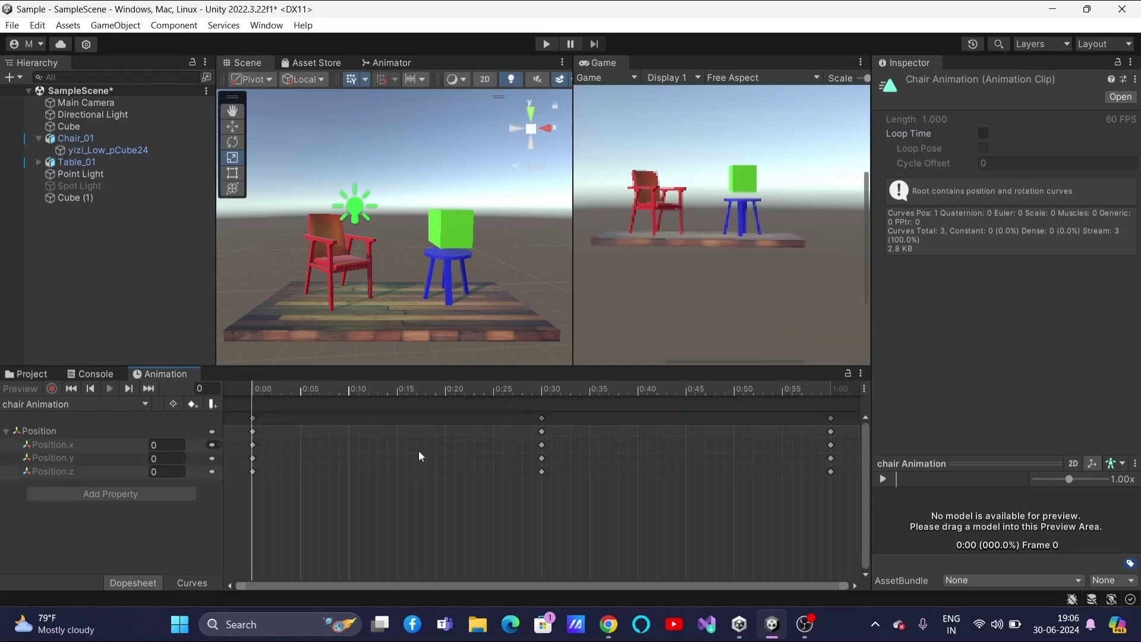
left_click(350, 248)
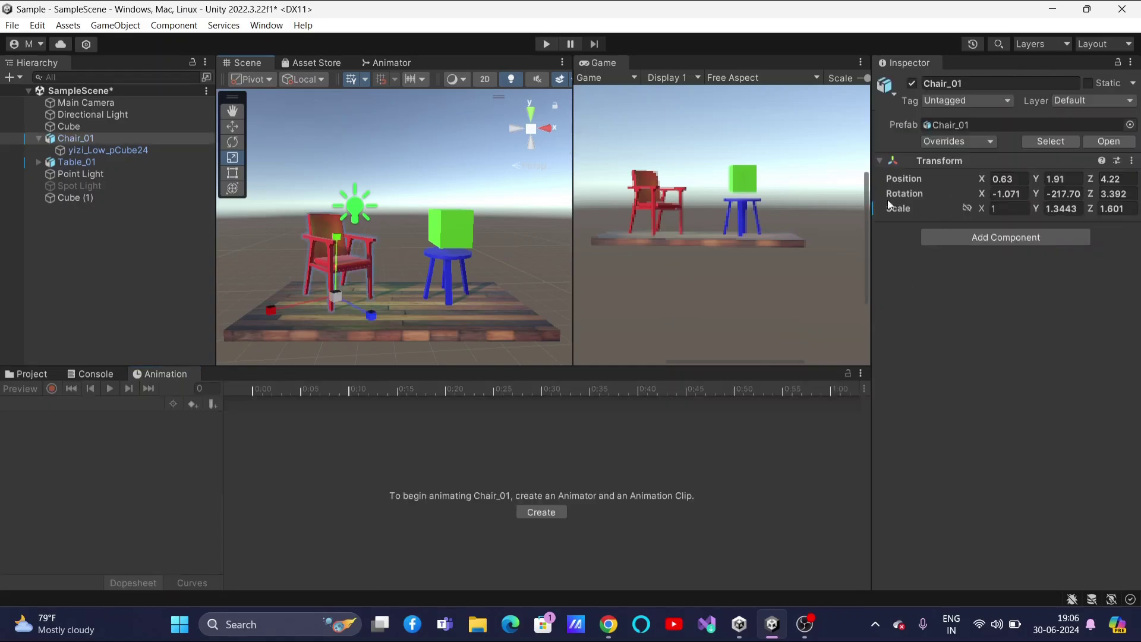
left_click(113, 150)
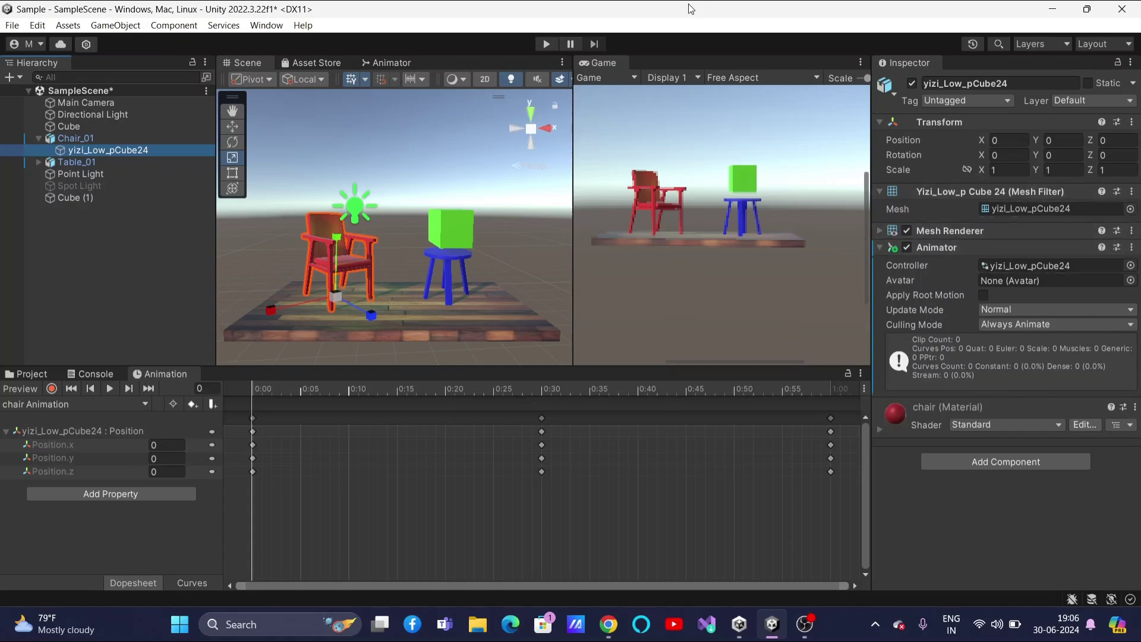
left_click(547, 44)
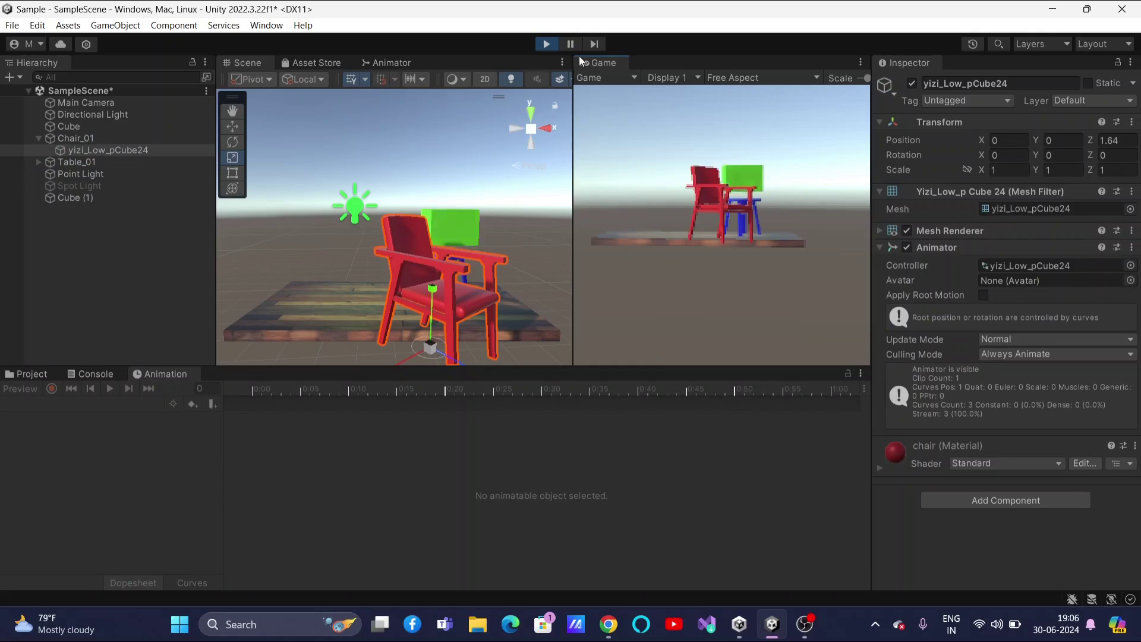
left_click(548, 45)
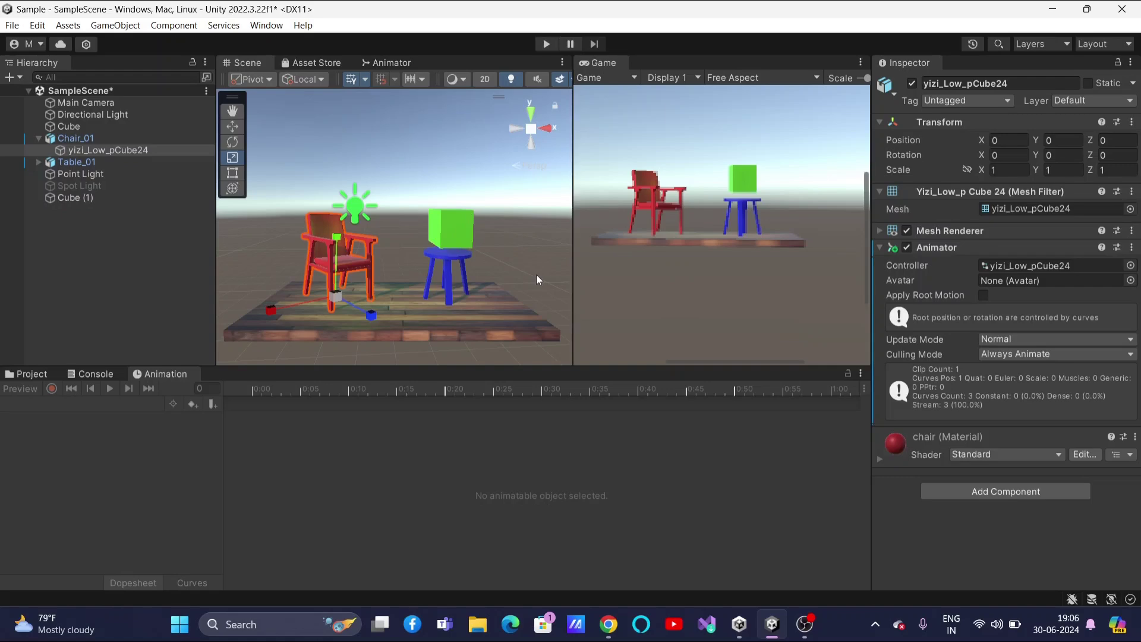
key("alt+Tab")
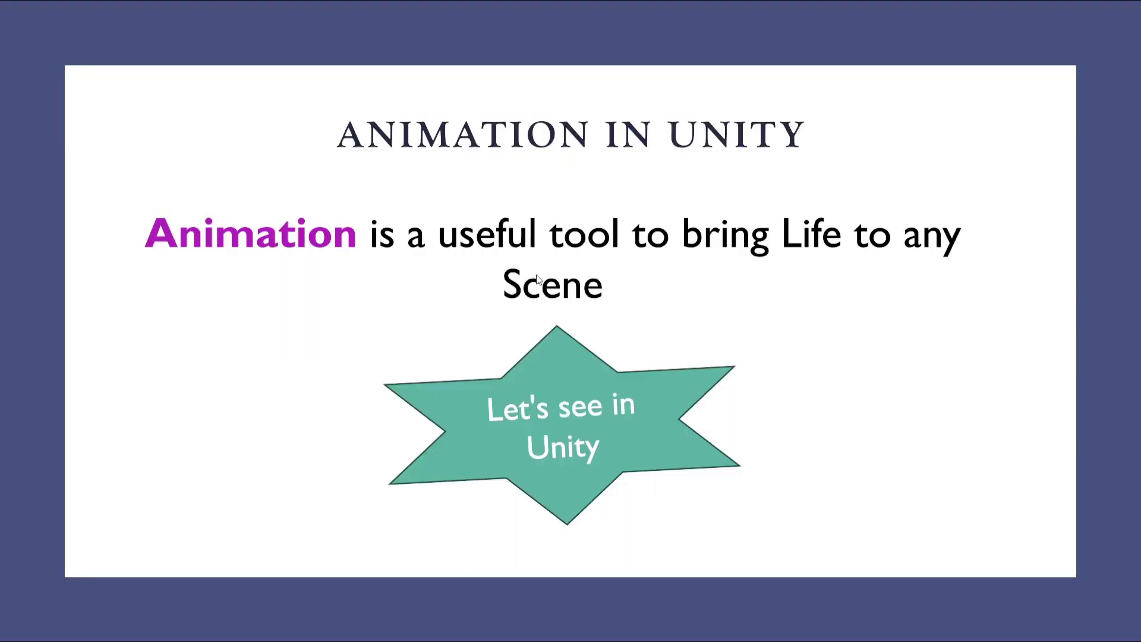
key("Right")
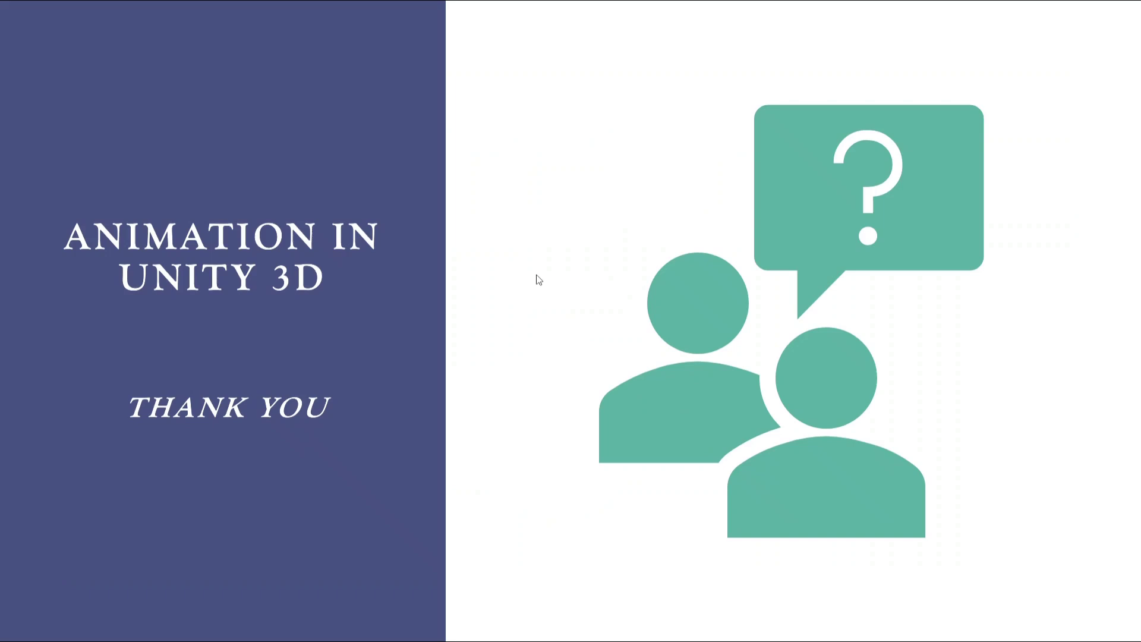